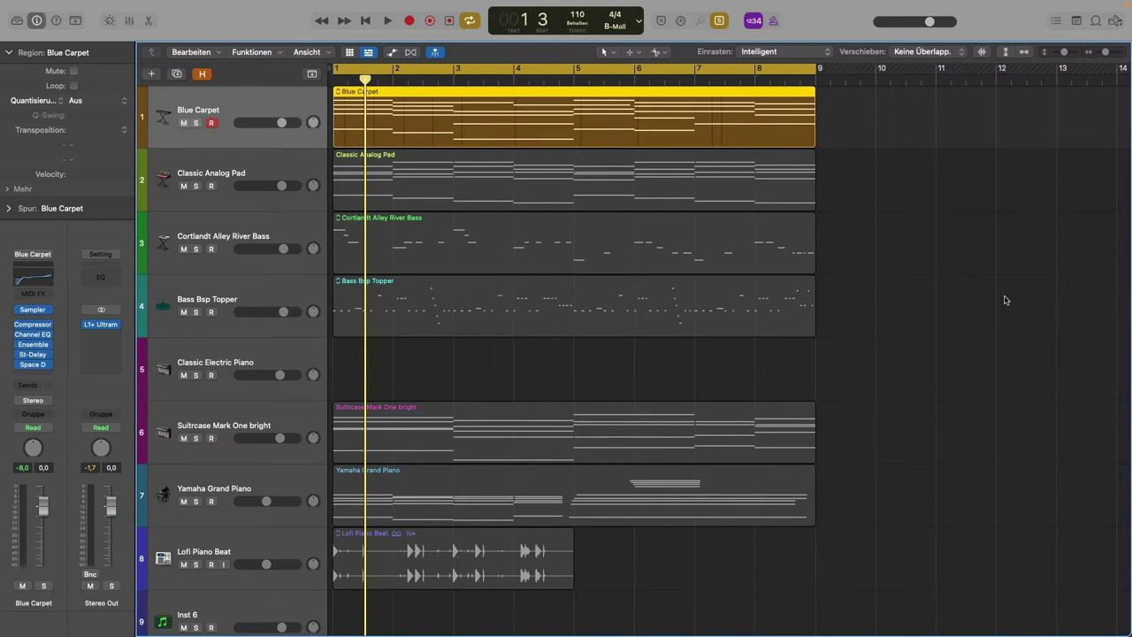
Step: Show the sound library and look through the available sound packs and producer packs
{"action": "key", "text": "y"}
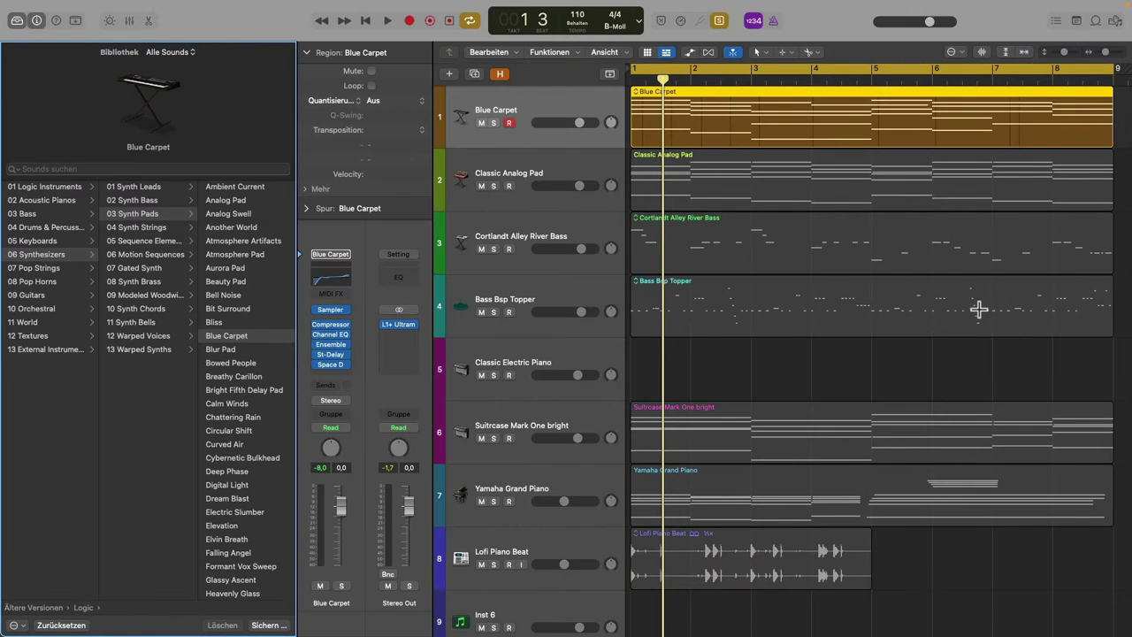
{"action": "left_click", "coordinate": [168, 53]}
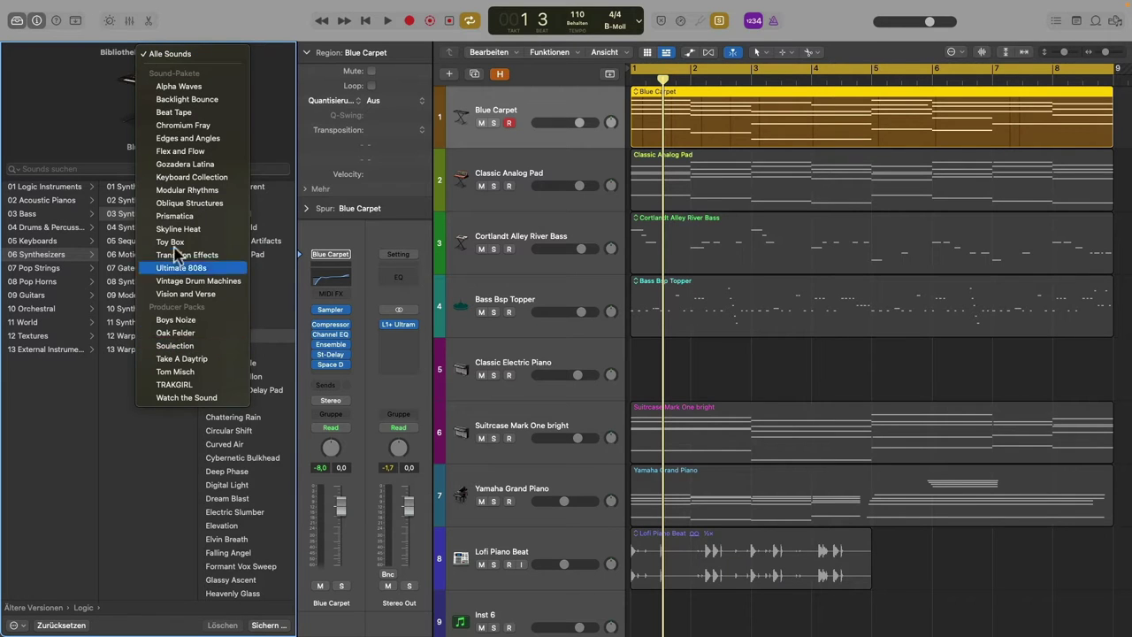
{"action": "left_click", "coordinate": [212, 35]}
Step: Check the installation status of the additional content packages in the Sound Library Manager and close it
{"action": "mouse_move", "coordinate": [113, 7]}
{"action": "left_click", "coordinate": [55, 7]}
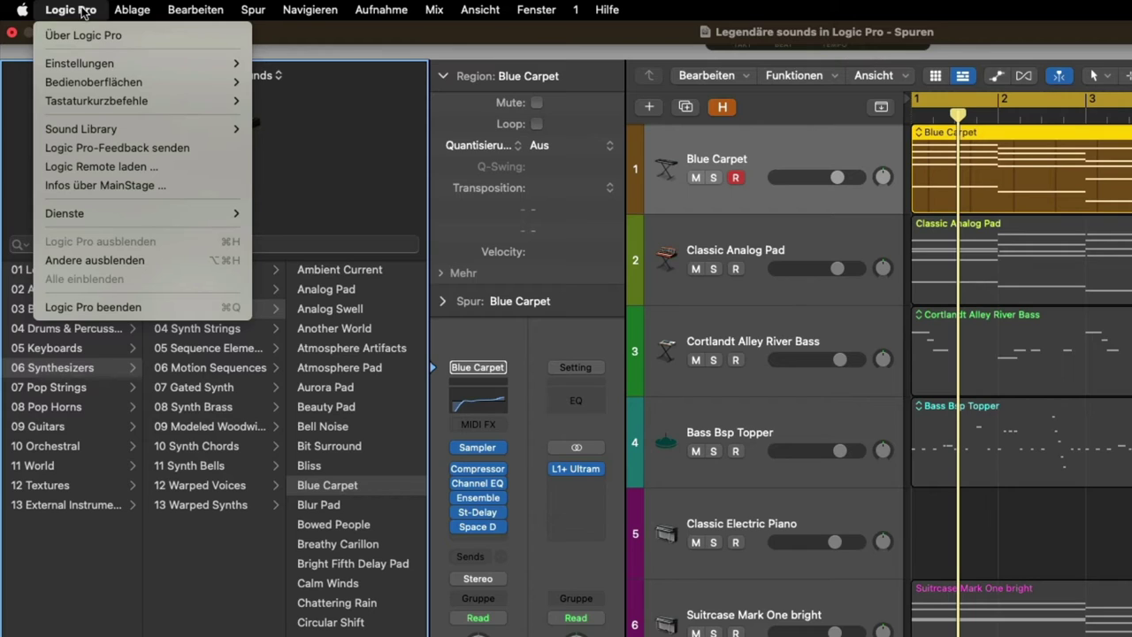
{"action": "mouse_move", "coordinate": [142, 127]}
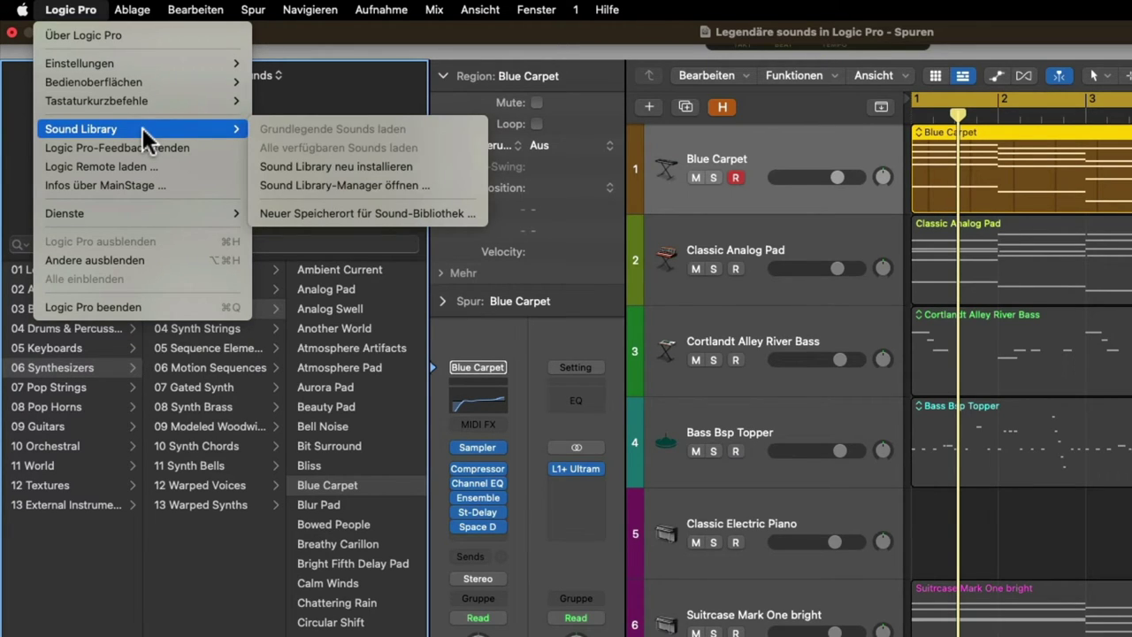
{"action": "left_click", "coordinate": [369, 184]}
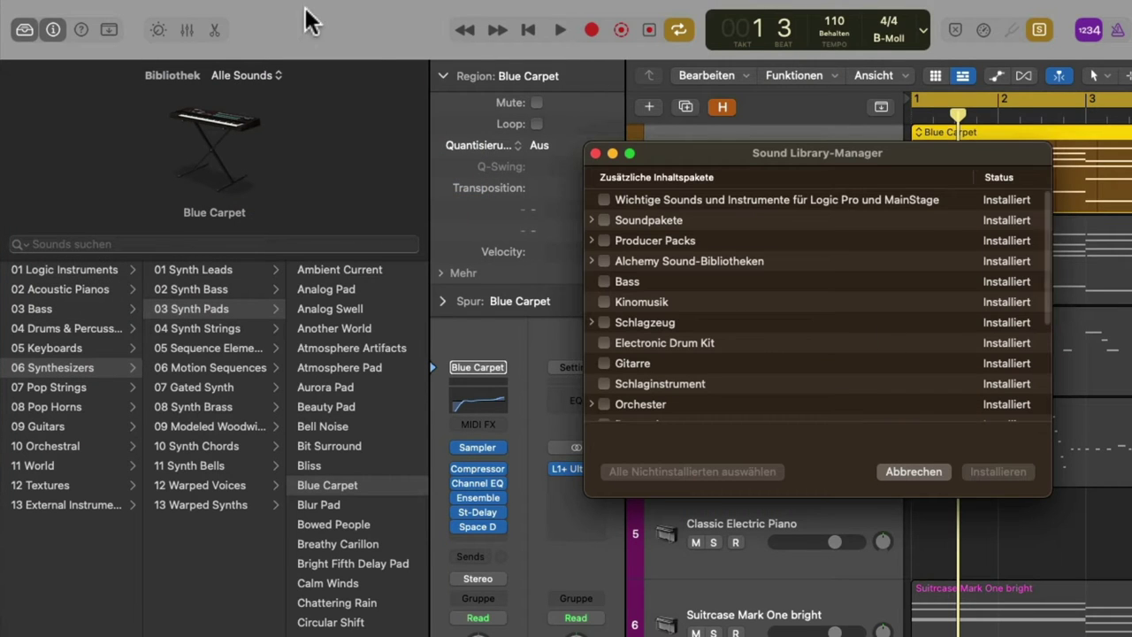
{"action": "left_click", "coordinate": [911, 471]}
{"action": "mouse_move", "coordinate": [144, 10]}
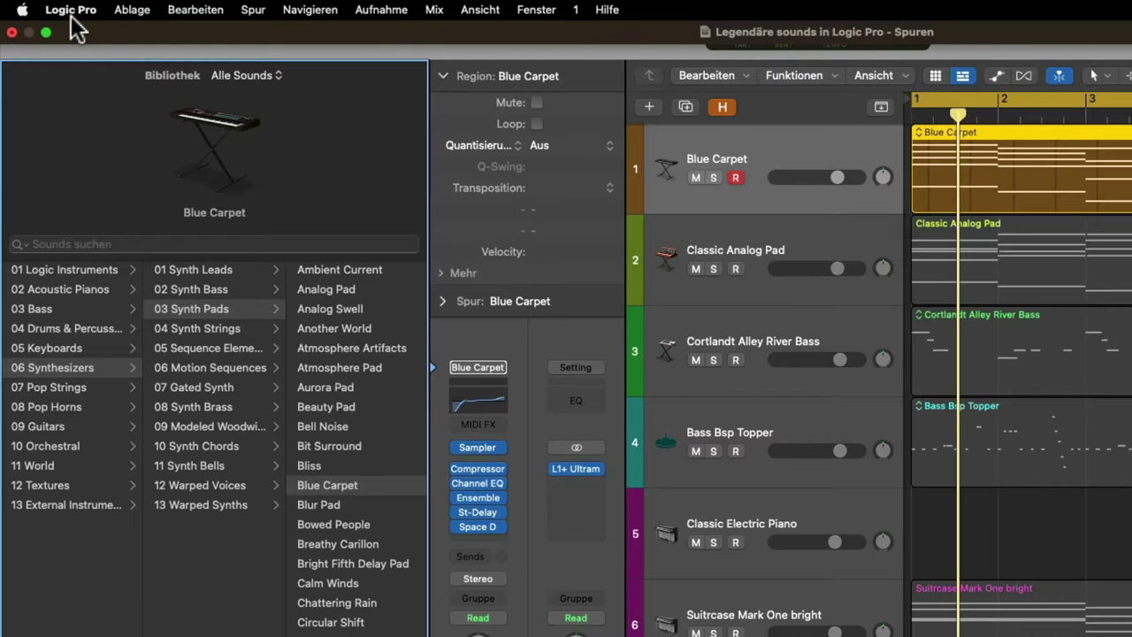
{"action": "left_click", "coordinate": [71, 9]}
{"action": "mouse_move", "coordinate": [160, 130]}
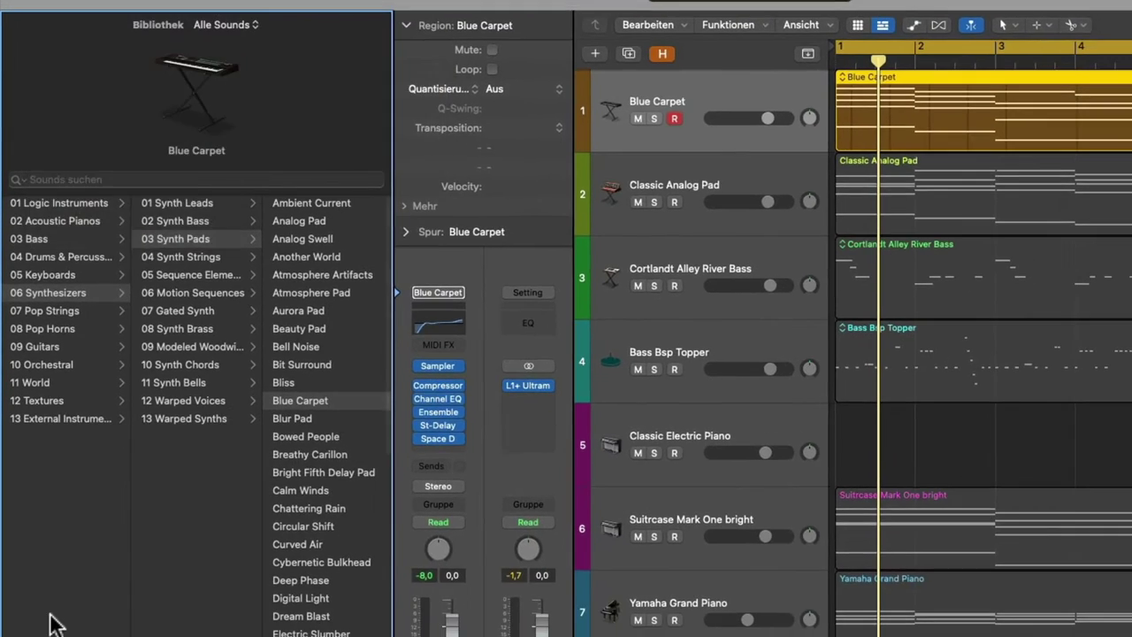
Step: Browse the library's older versions (Ältere Versionen) to the Logic synthesizer sounds and their 03 Synth Pads
{"action": "scroll", "coordinate": [71, 235], "scroll_direction": "left", "scroll_amount": 3}
{"action": "scroll", "coordinate": [71, 235], "scroll_direction": "left", "scroll_amount": 3}
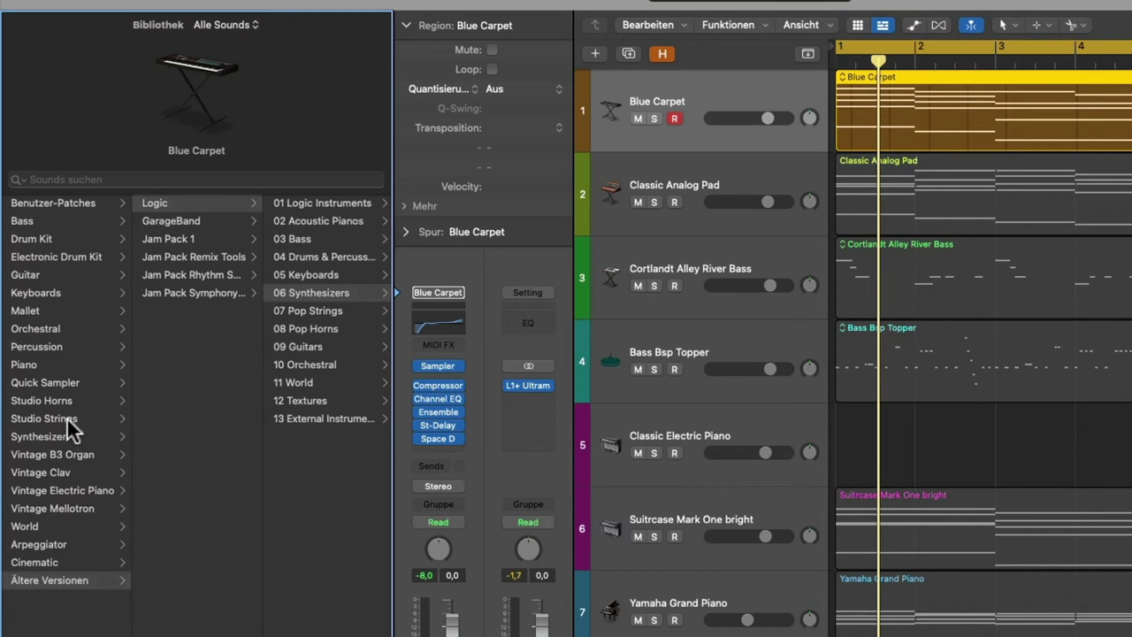
{"action": "left_click", "coordinate": [40, 580]}
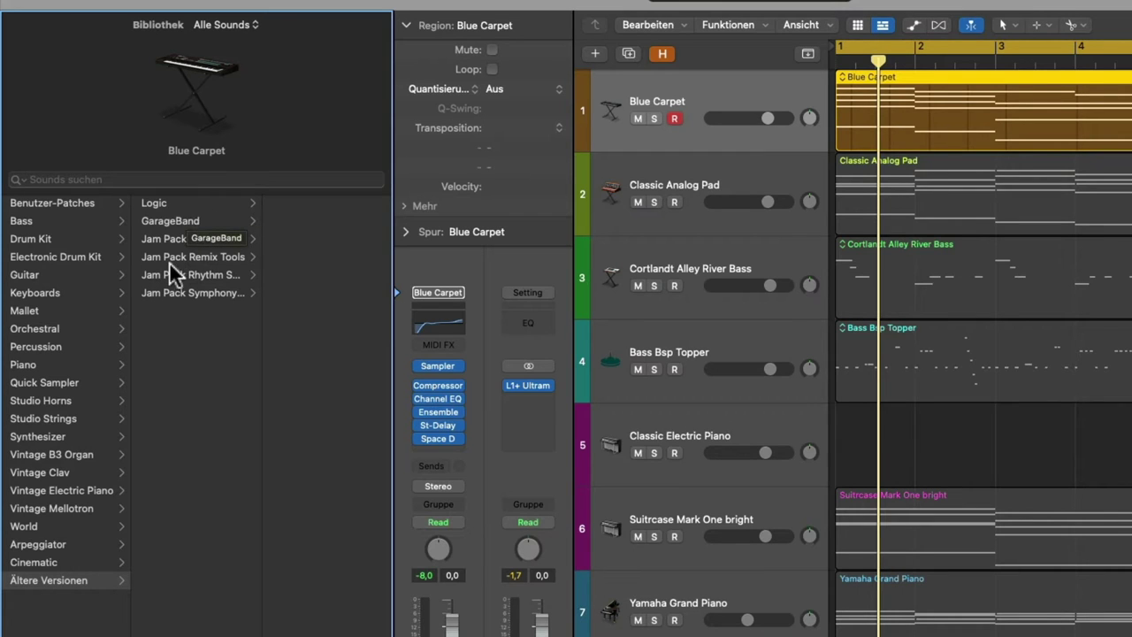
{"action": "left_click", "coordinate": [218, 209]}
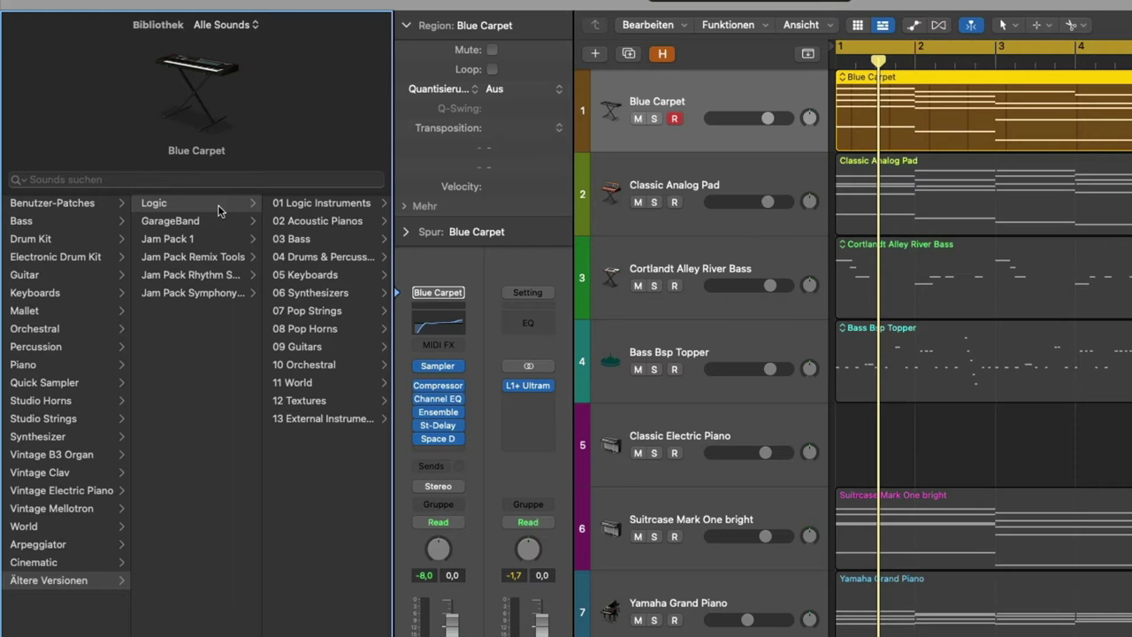
{"action": "left_click", "coordinate": [343, 292]}
{"action": "left_click", "coordinate": [341, 237]}
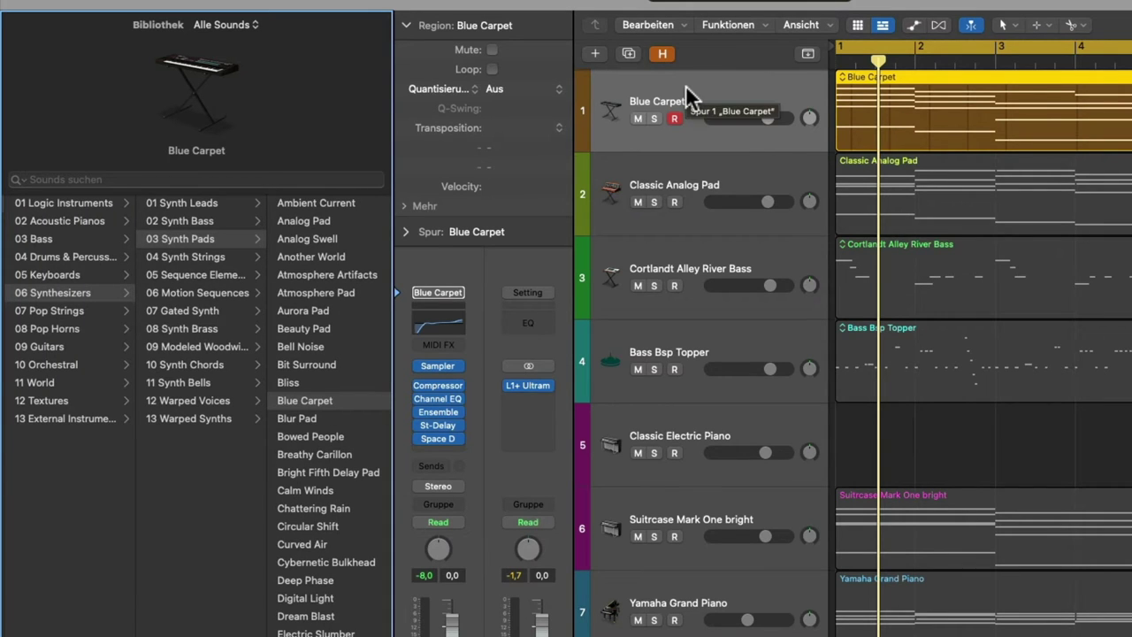
Step: Hide the library, play the Blue Carpet track, and replay it from the start with St-Delay and Space D bypassed
{"action": "key", "text": "y"}
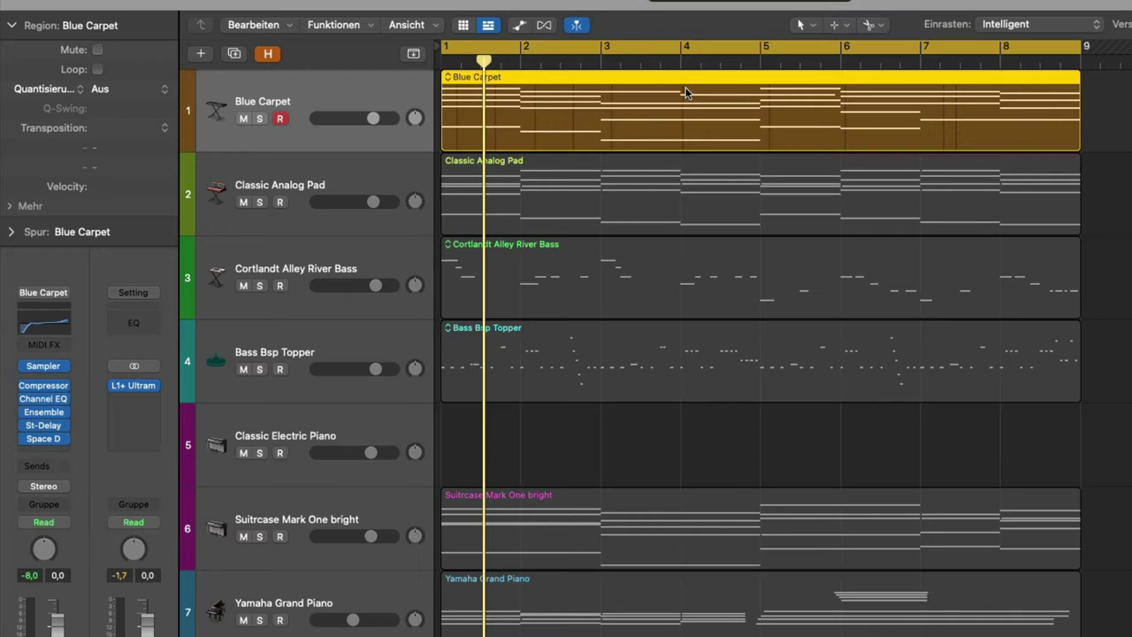
{"action": "key", "text": "space"}
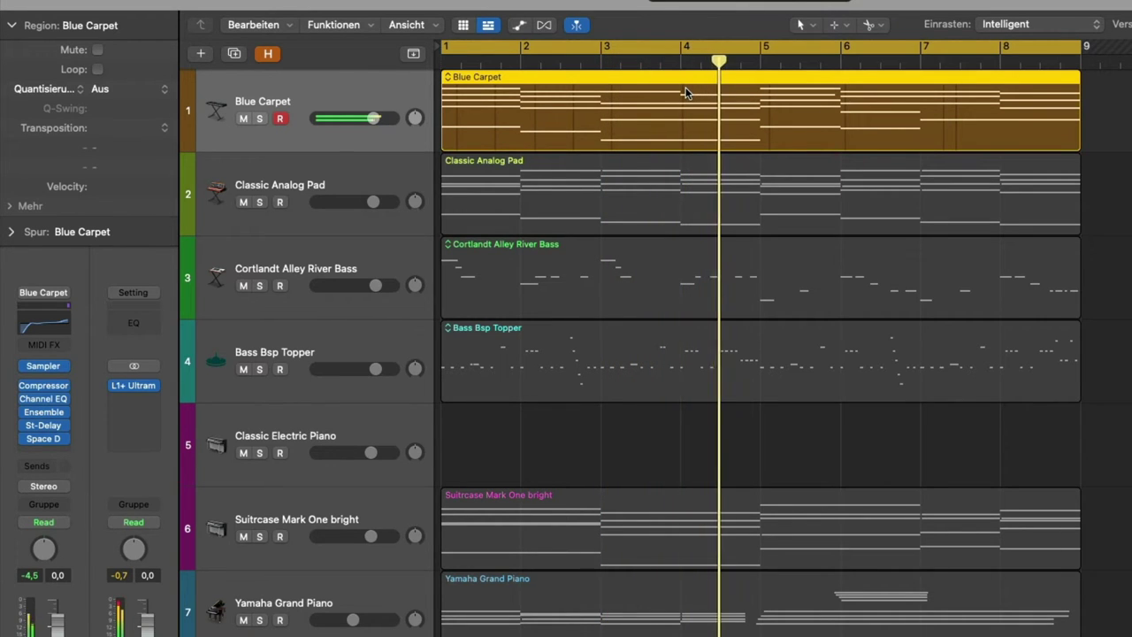
{"action": "key", "text": "space"}
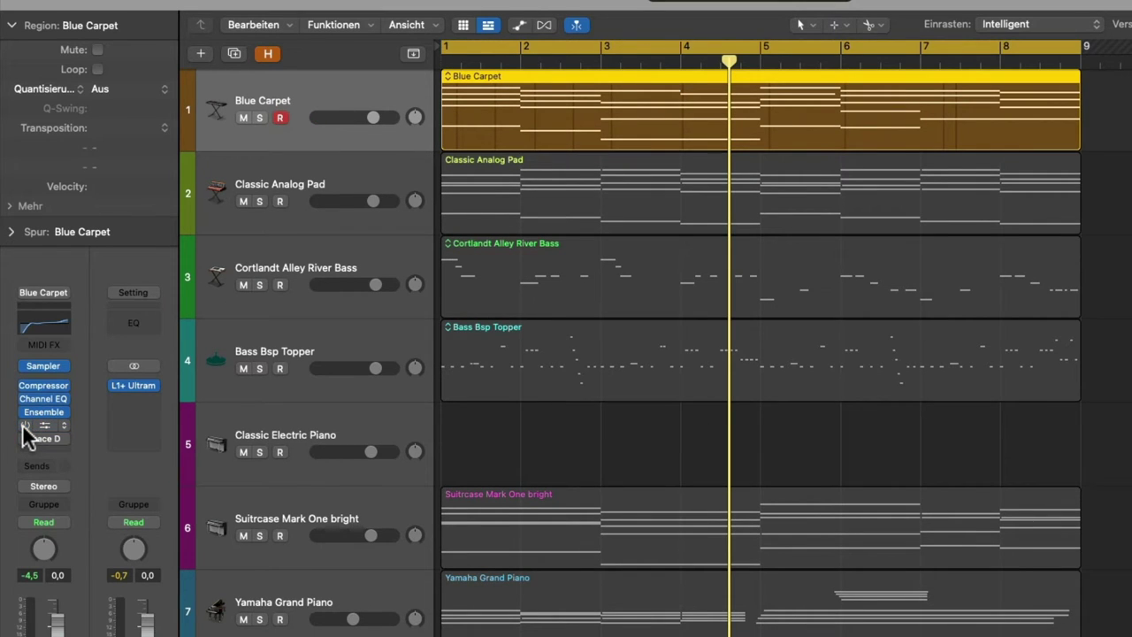
{"action": "key", "text": "Return"}
{"action": "key", "text": "space"}
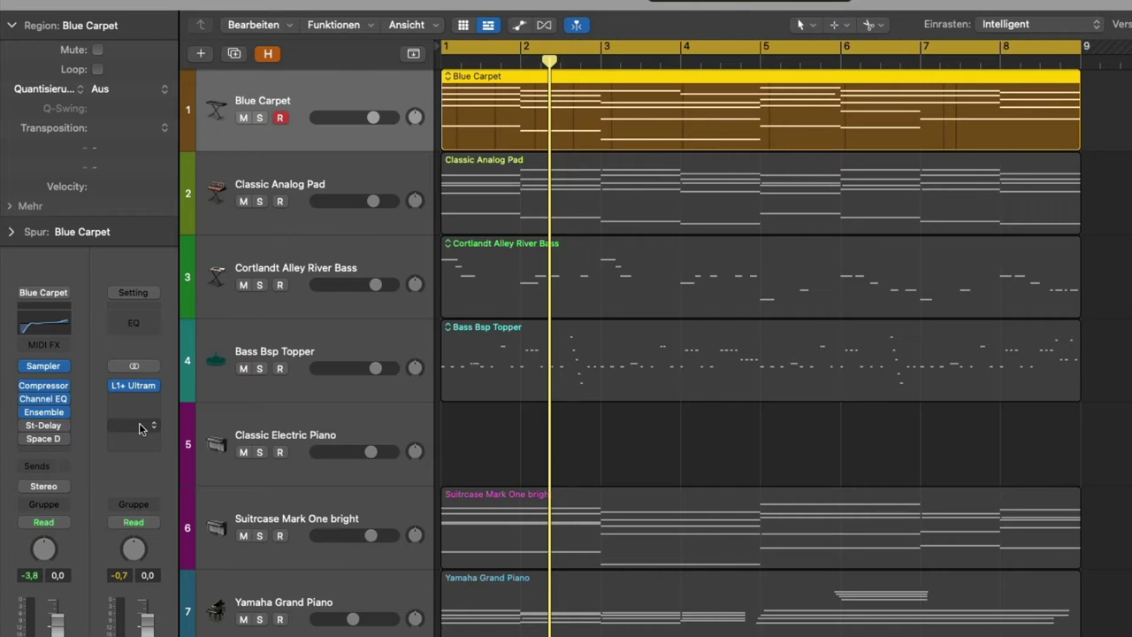
Step: Shorten the release of the ENV 1 AMP and ENV 2 envelopes in the Blue Carpet track's Sampler
{"action": "left_click", "coordinate": [46, 366]}
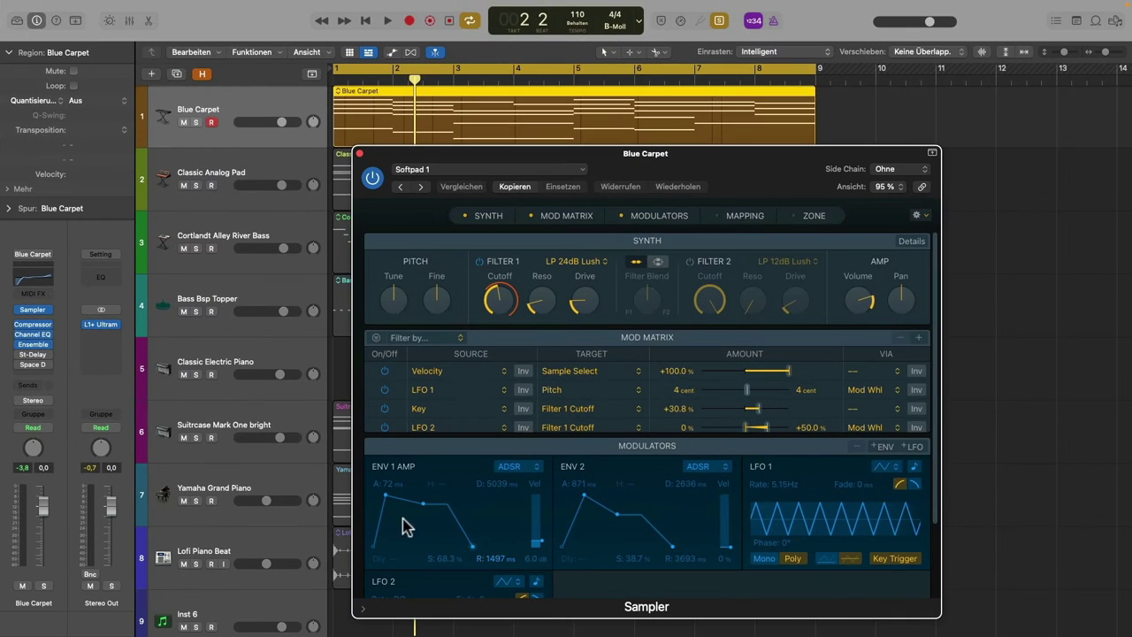
{"action": "left_click_drag", "start_coordinate": [674, 551], "coordinate": [662, 548]}
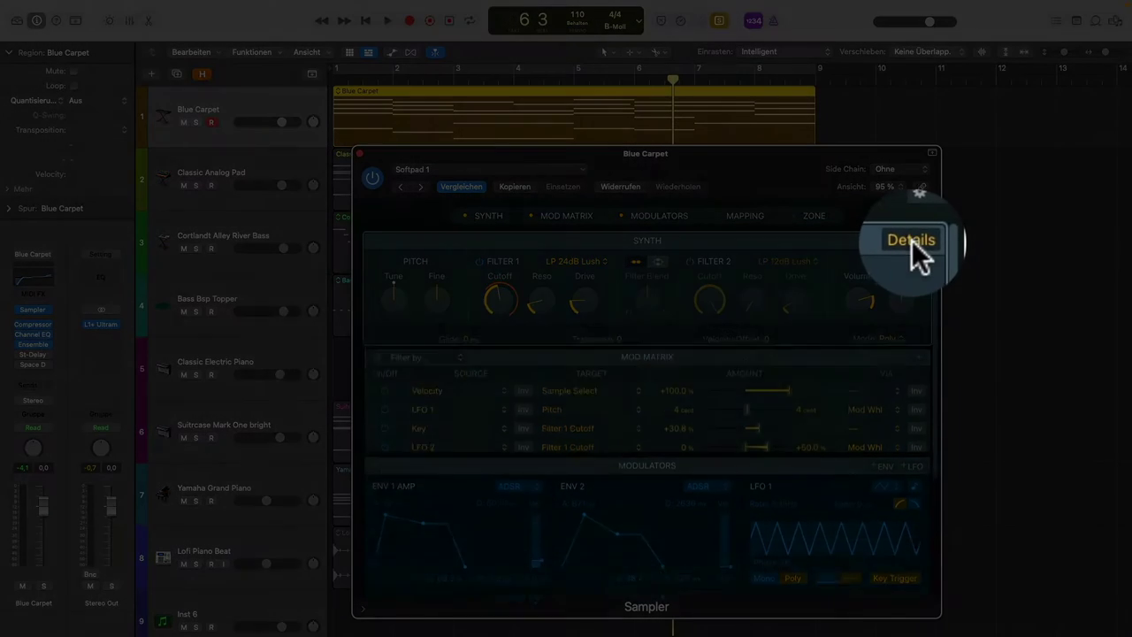
Step: Show the Sampler's Synth details and raise Glide to 632 ms while auditioning the pad, and close the Sampler
{"action": "left_click", "coordinate": [911, 241]}
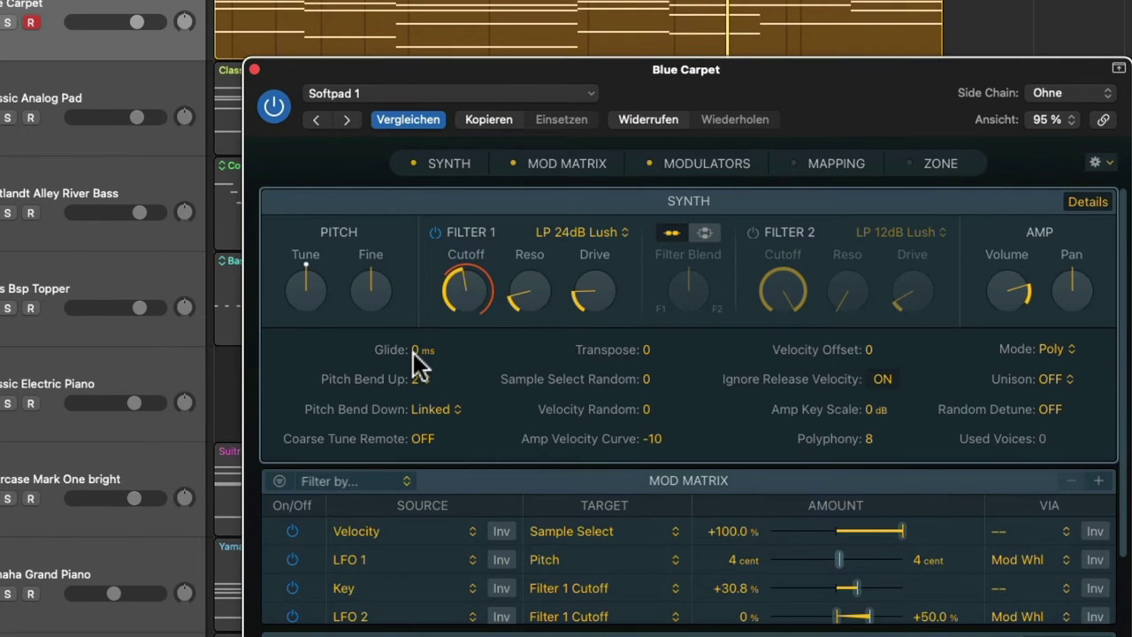
{"action": "left_click_drag", "start_coordinate": [413, 353], "coordinate": [413, 327]}
{"action": "key", "text": "space"}
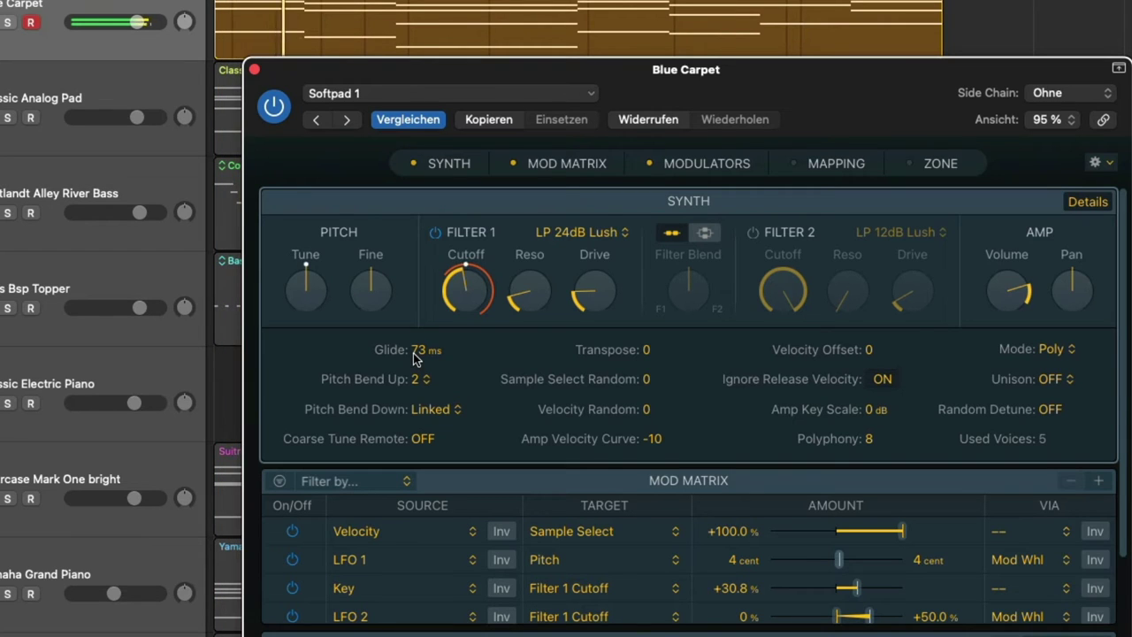
{"action": "left_click", "coordinate": [407, 34]}
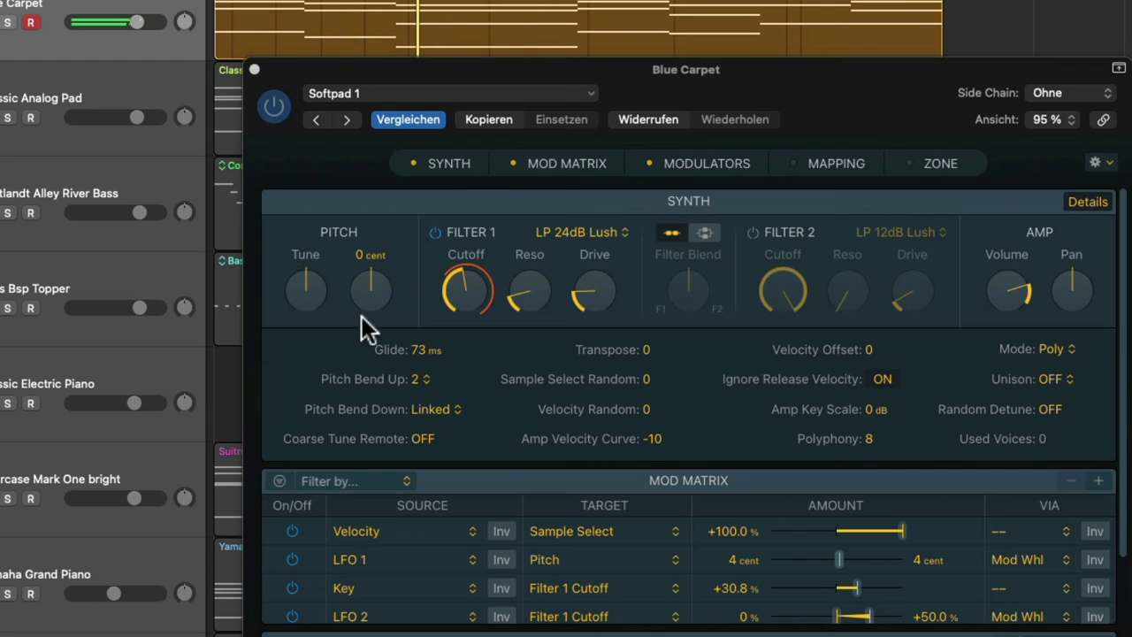
{"action": "left_click_drag", "start_coordinate": [413, 349], "coordinate": [413, 309]}
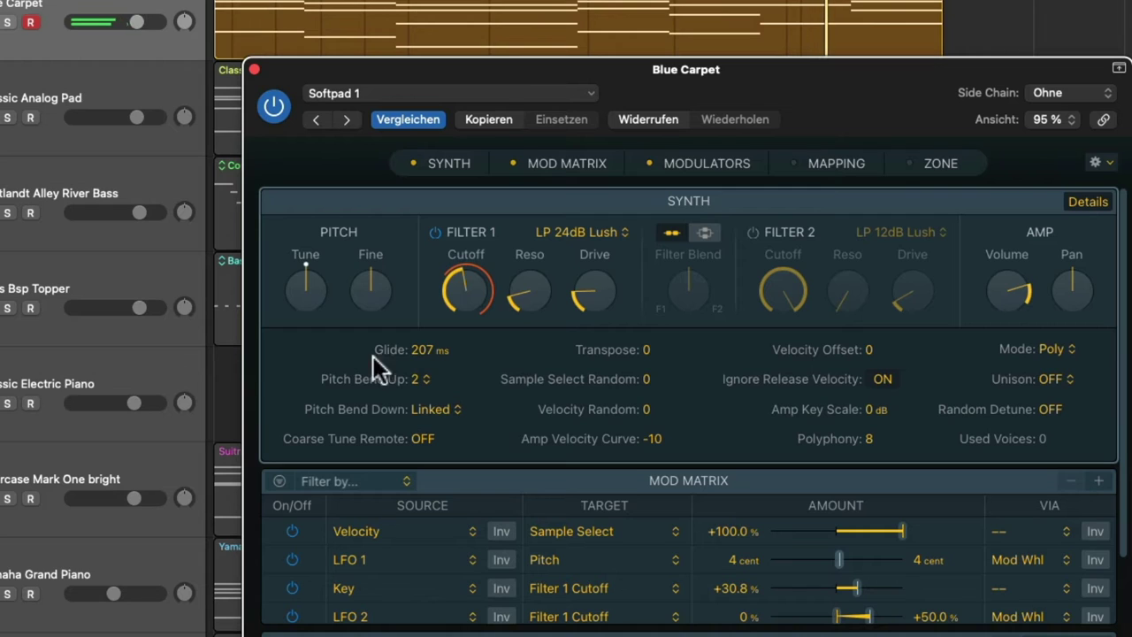
{"action": "mouse_move", "coordinate": [424, 353]}
{"action": "left_mouse_down"}
{"action": "mouse_move", "coordinate": [425, 327]}
{"action": "mouse_move", "coordinate": [423, 355]}
{"action": "left_mouse_up"}
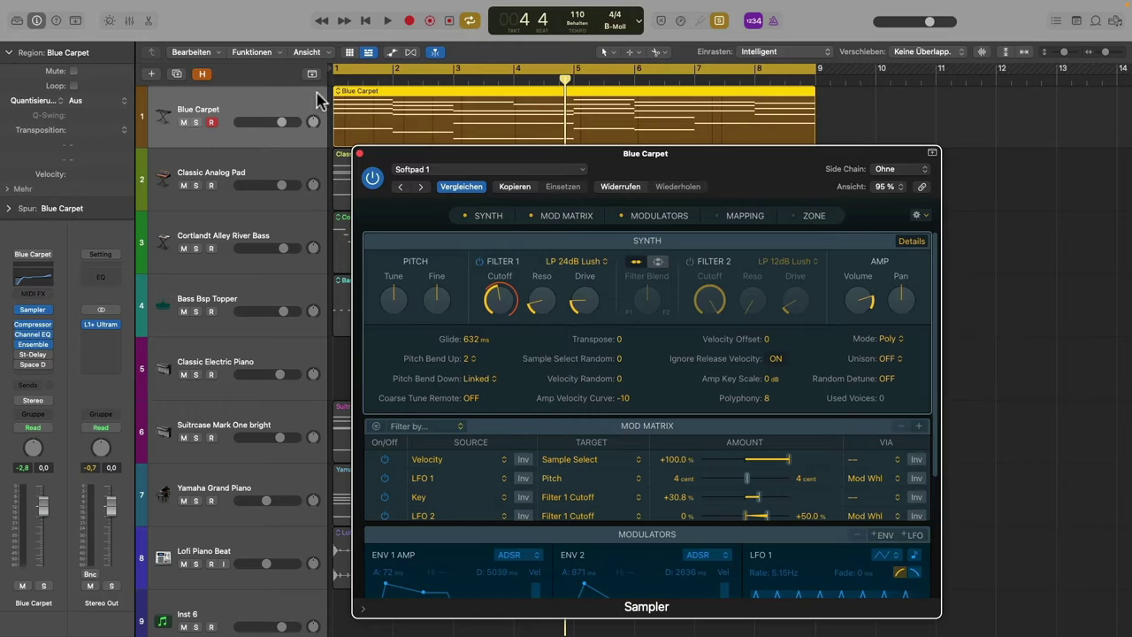
{"action": "left_click", "coordinate": [359, 154]}
Step: Play the Classic Analog Pad track and bypass its Bus 7 send and Tape Delay
{"action": "left_click", "coordinate": [257, 170]}
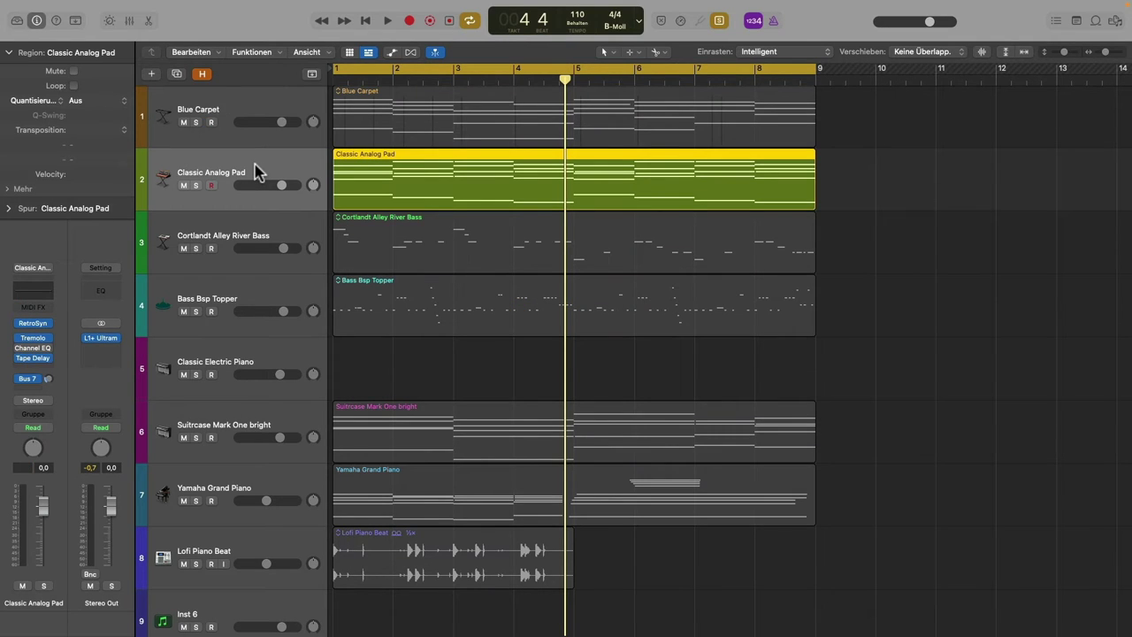
{"action": "key", "text": "space"}
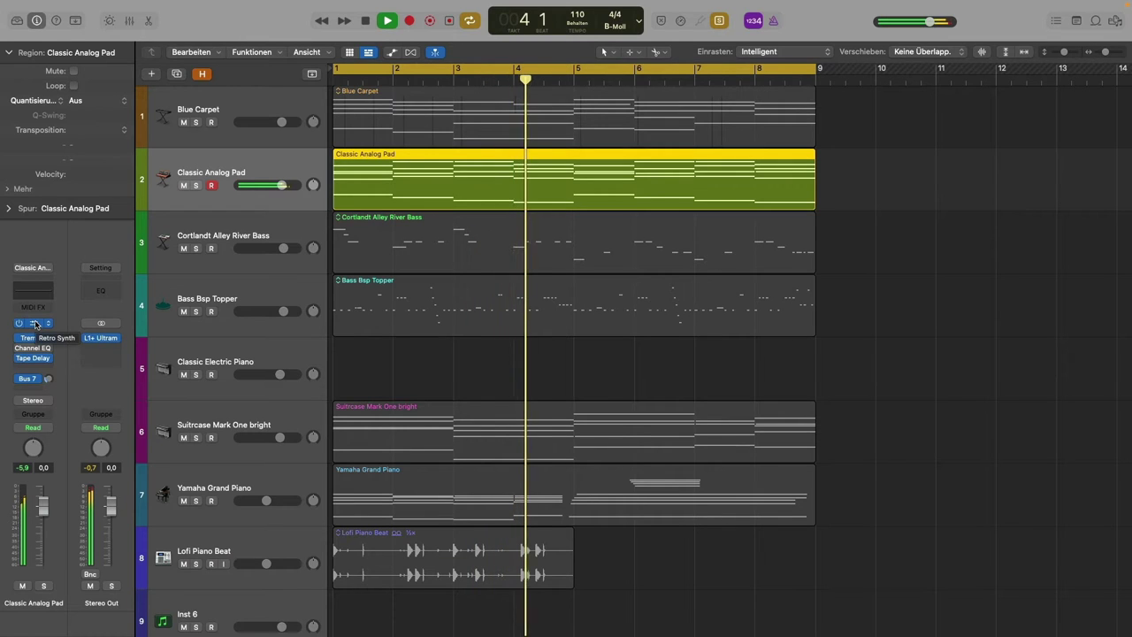
{"action": "key", "text": "space"}
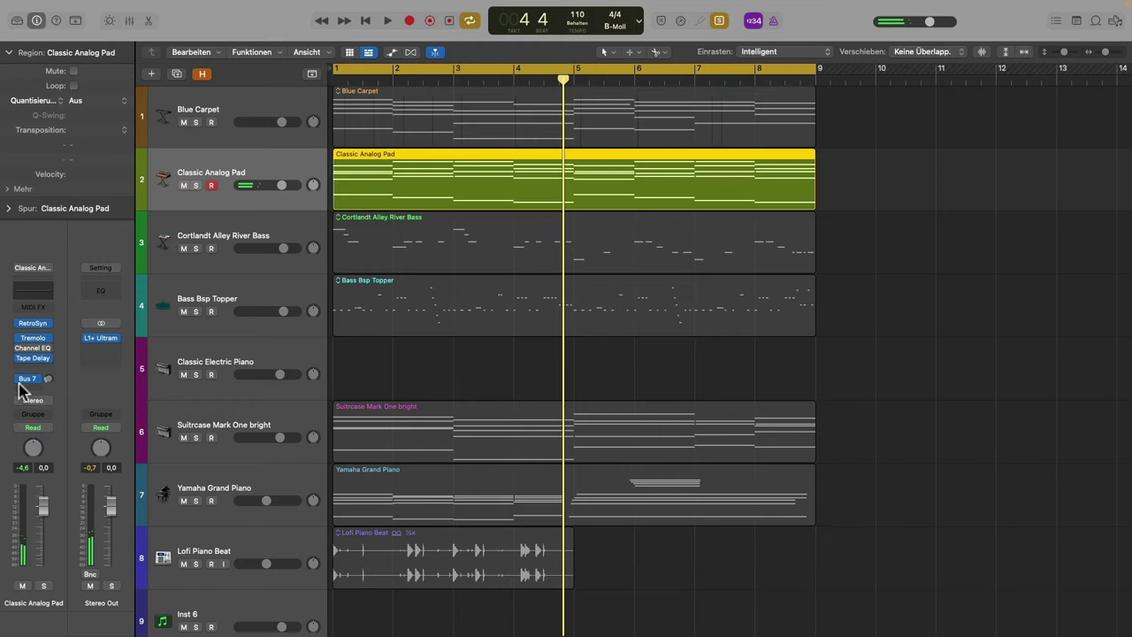
{"action": "mouse_move", "coordinate": [17, 380]}
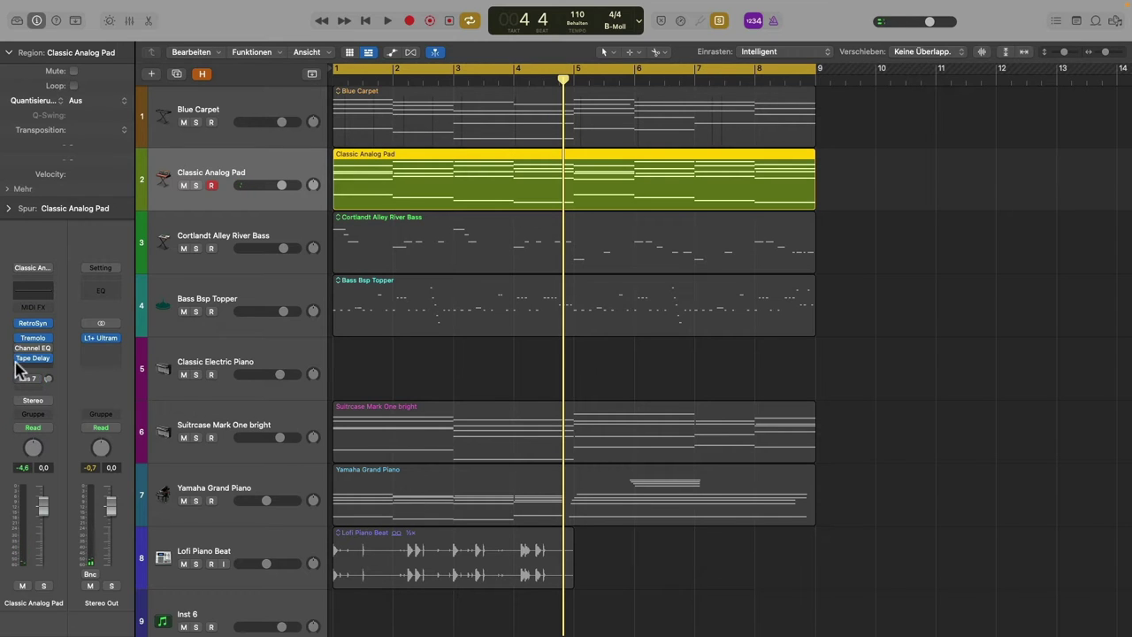
Step: Shorten the amp envelope release to 210 ms in the Classic Analog Pad's Retro Synth
{"action": "left_click", "coordinate": [34, 324]}
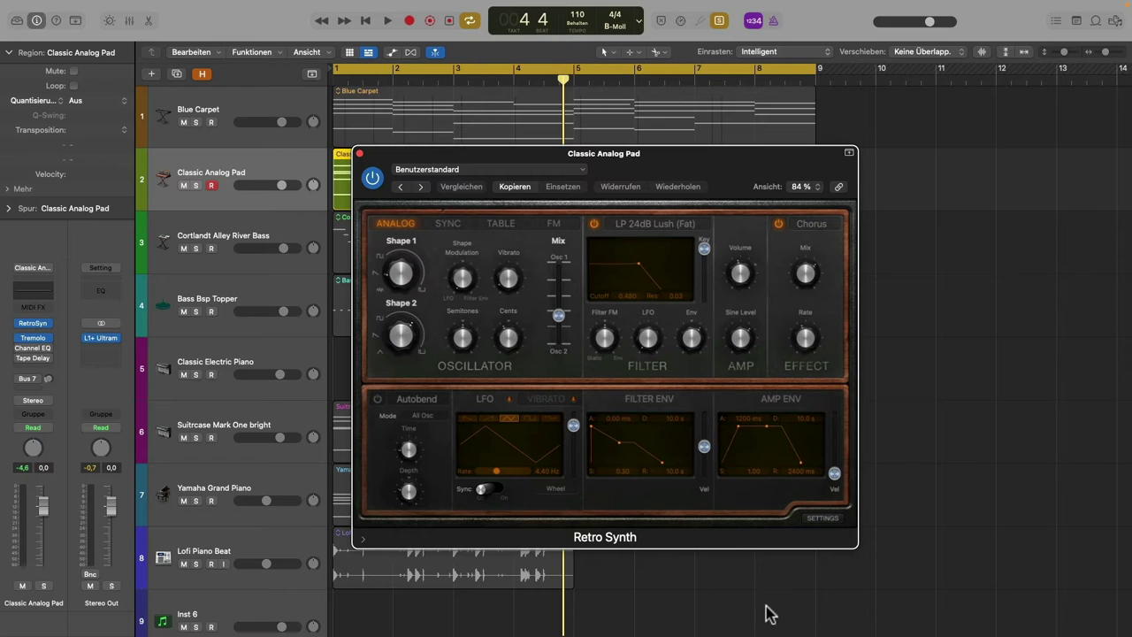
{"action": "left_click", "coordinate": [799, 461]}
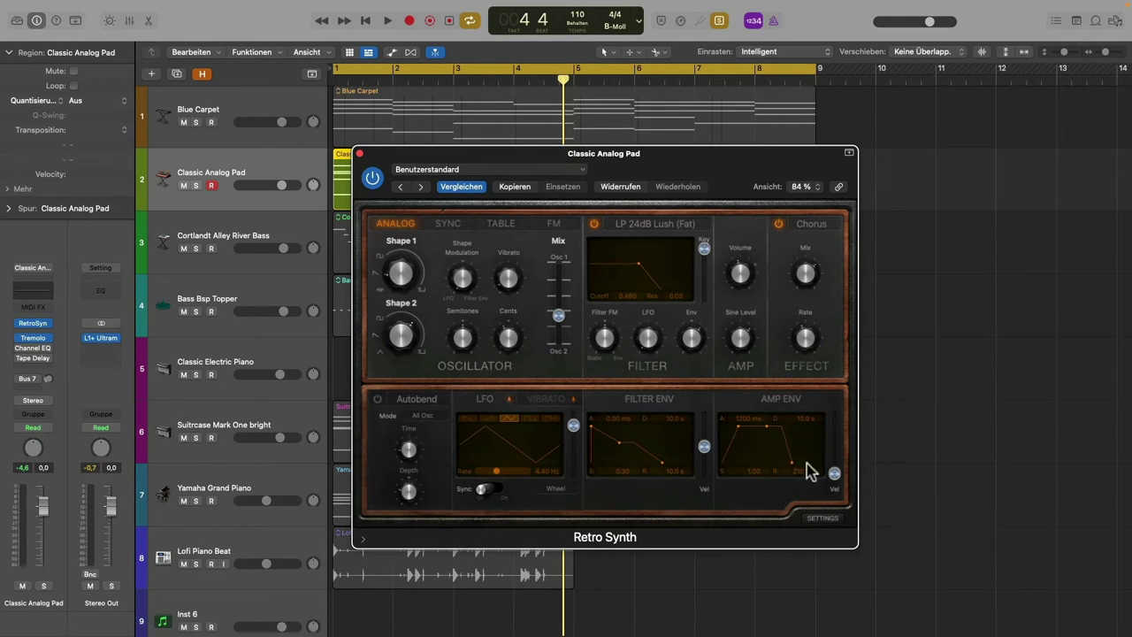
Step: Switch Retro Synth's Autobend to an active Glide and raise its time to about 320 ms while playing the pad
{"action": "left_click", "coordinate": [429, 398]}
{"action": "left_click", "coordinate": [409, 387]}
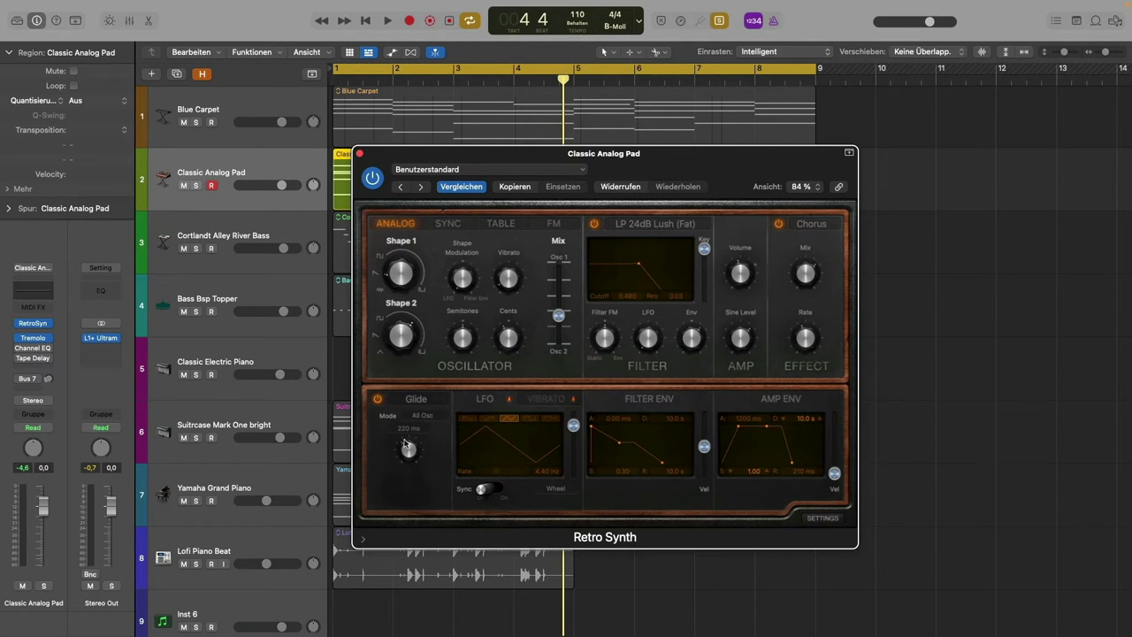
{"action": "key", "text": "space"}
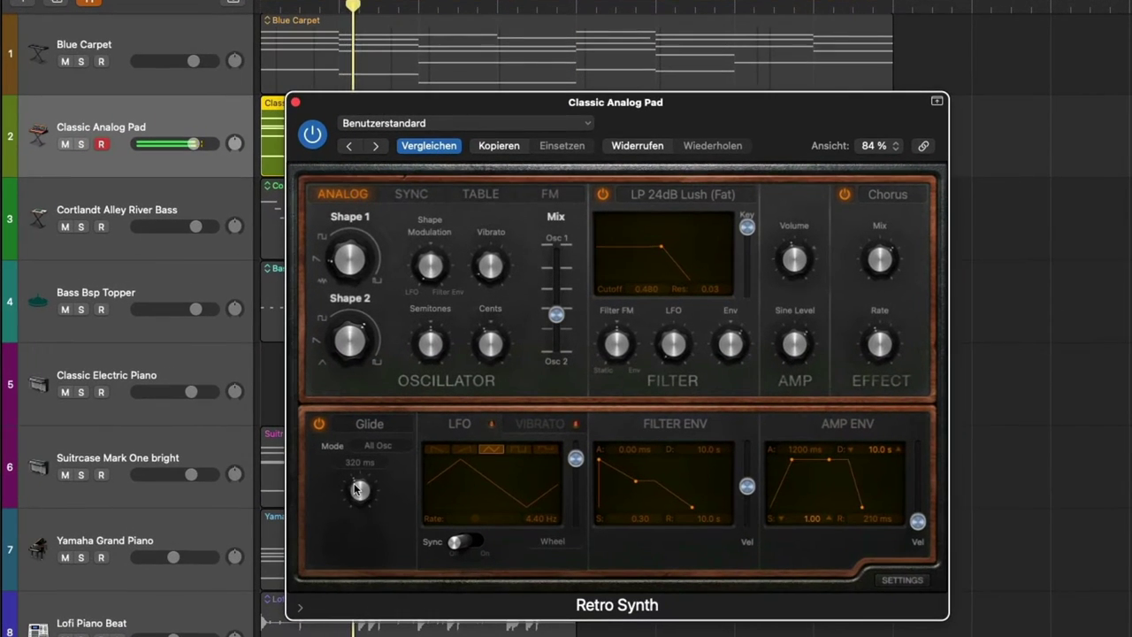
{"action": "mouse_move", "coordinate": [358, 489]}
{"action": "left_mouse_down"}
{"action": "mouse_move", "coordinate": [360, 504]}
{"action": "mouse_move", "coordinate": [354, 488]}
{"action": "left_mouse_up"}
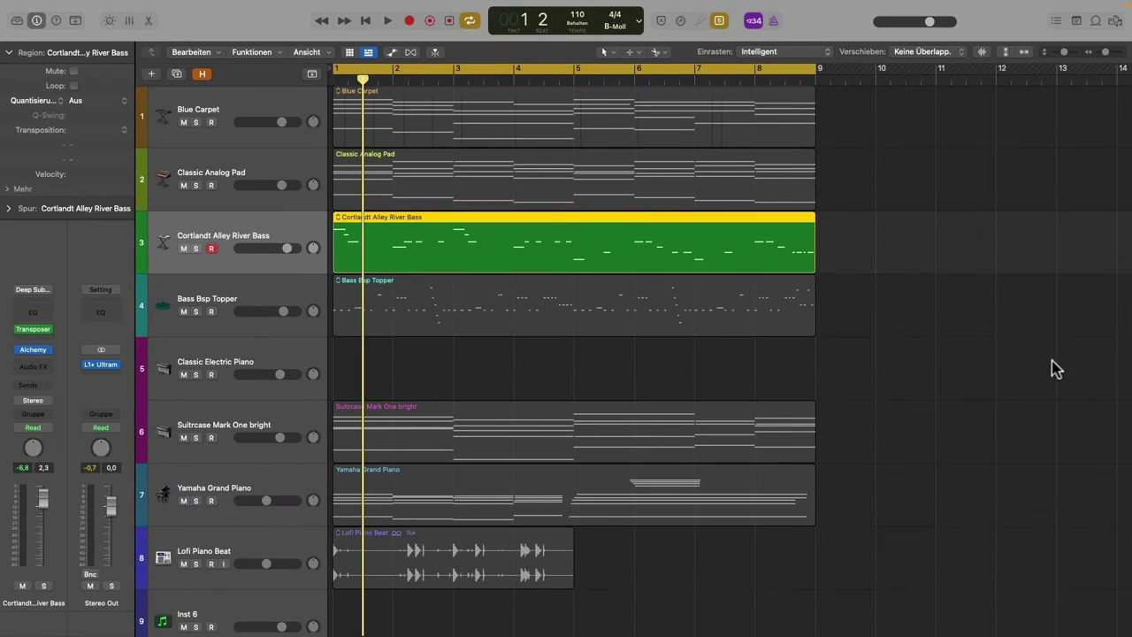
Step: Inspect the Deep Sub Bass preset in Alchemy on the Cortlandt Alley River Bass track and listen to the track
{"action": "left_click", "coordinate": [36, 350]}
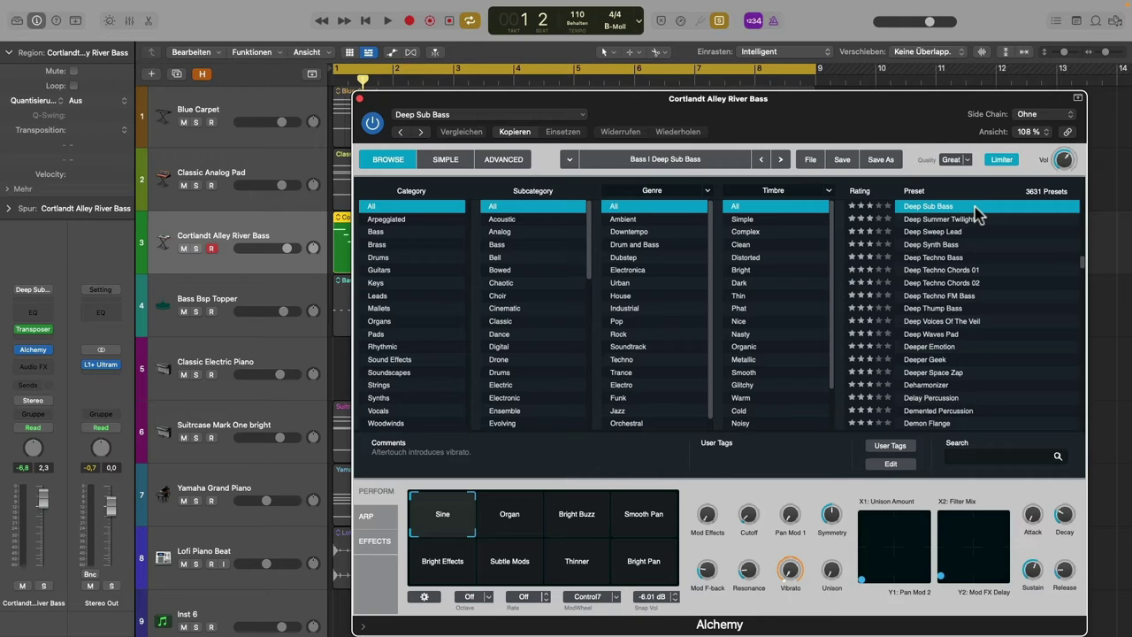
{"action": "left_click", "coordinate": [359, 98]}
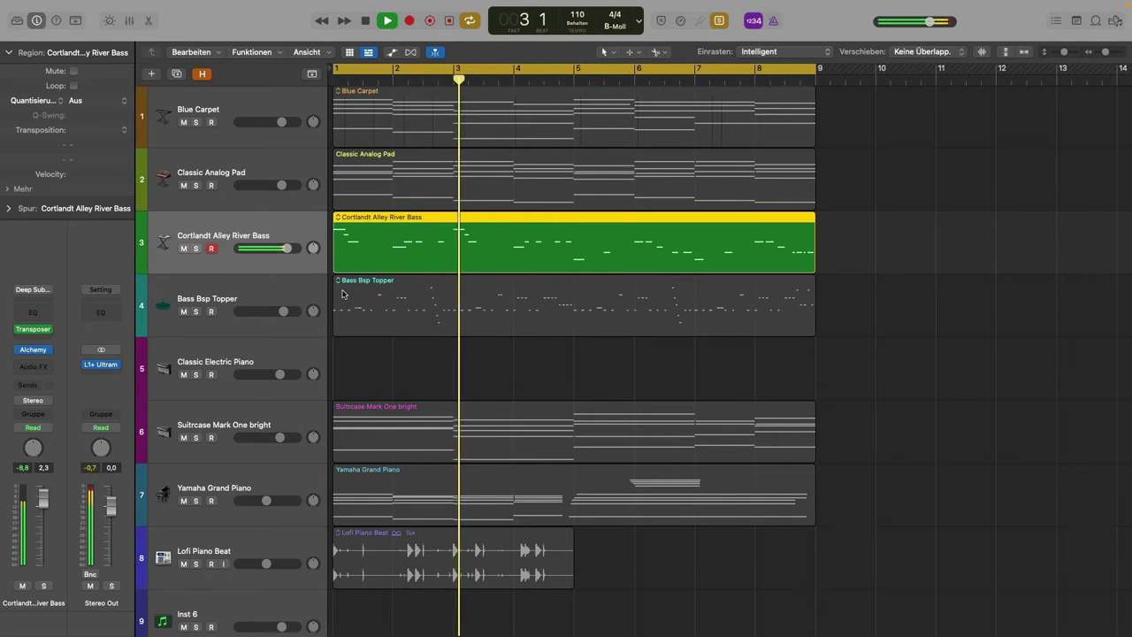
{"action": "key", "text": "space"}
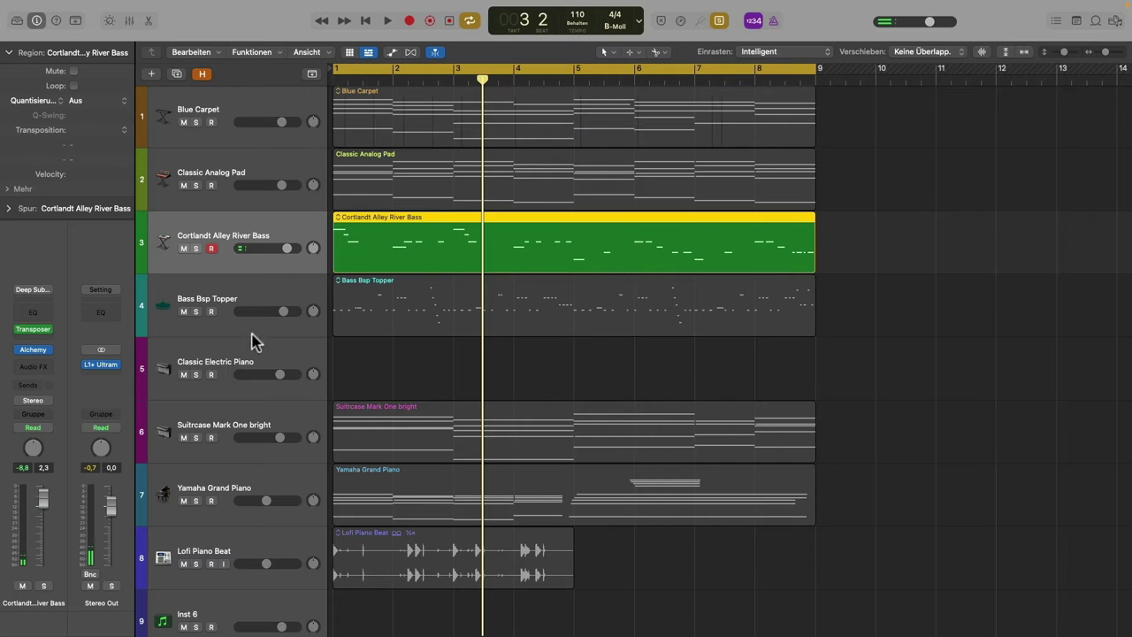
Step: Insert a stereo Distortion II on the Cortlandt Alley River Bass track and lower its Pre Gain to -4.0 dB
{"action": "left_click", "coordinate": [42, 367]}
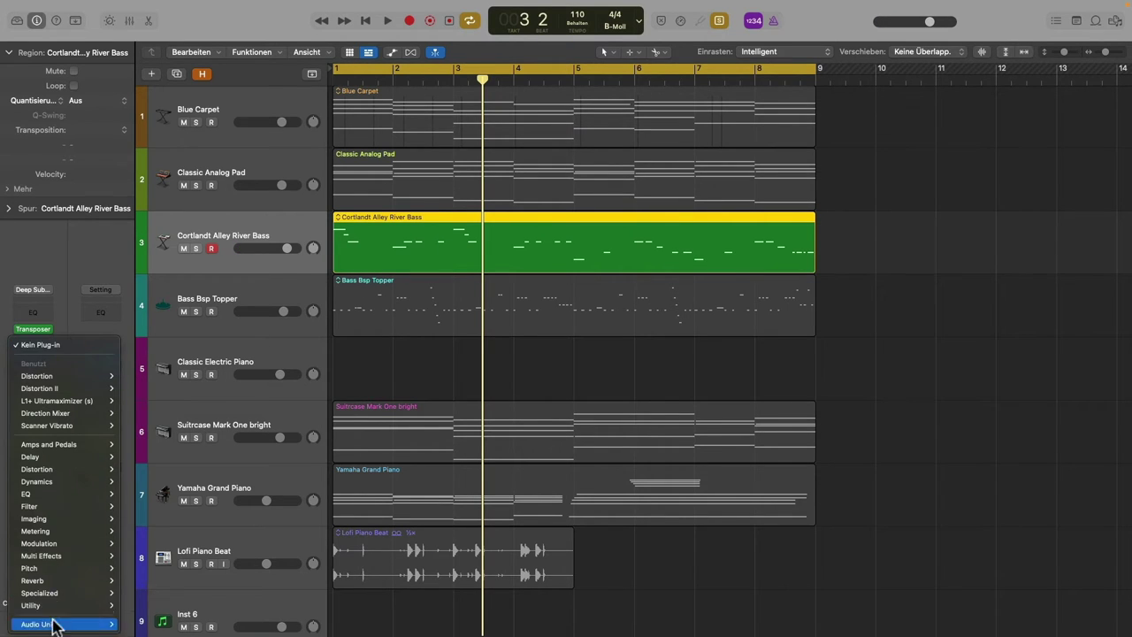
{"action": "mouse_move", "coordinate": [62, 479]}
{"action": "mouse_move", "coordinate": [142, 507]}
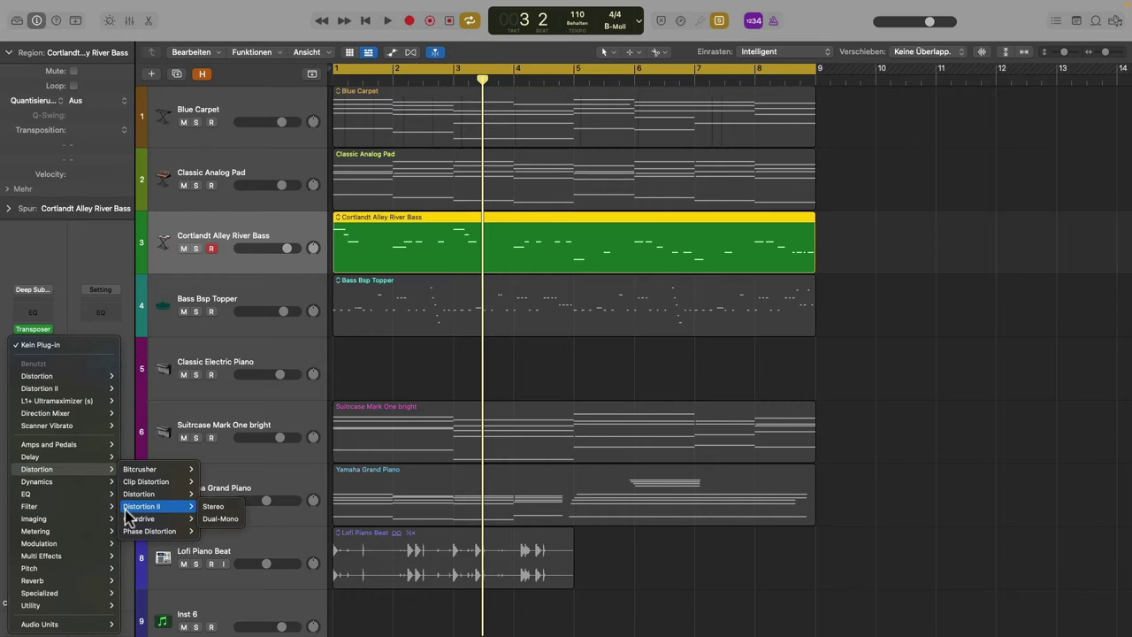
{"action": "left_click", "coordinate": [234, 511]}
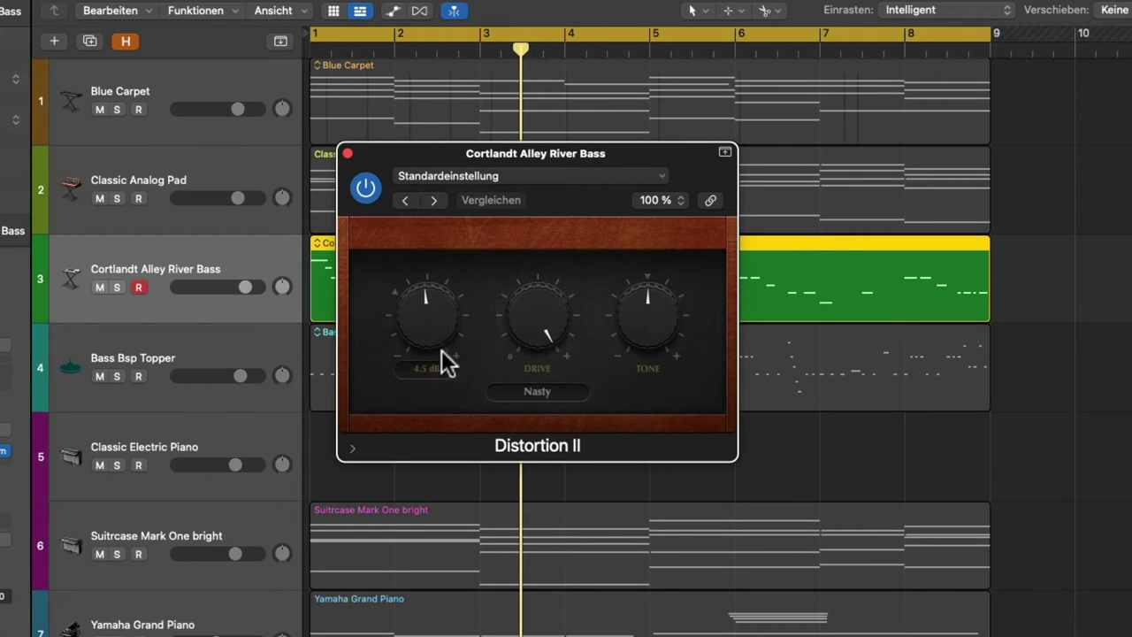
{"action": "left_click_drag", "start_coordinate": [427, 319], "coordinate": [423, 334]}
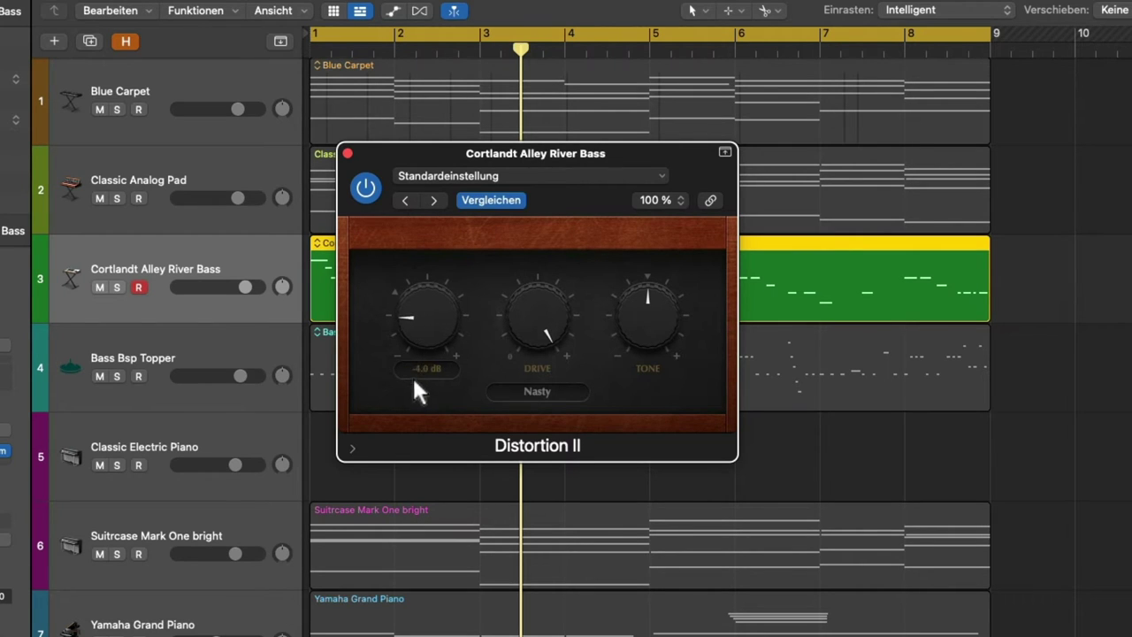
Step: Compare the playing bass with Distortion II bypassed and active, and raise the Pre Gain to about 6.0 dB
{"action": "left_click", "coordinate": [366, 187]}
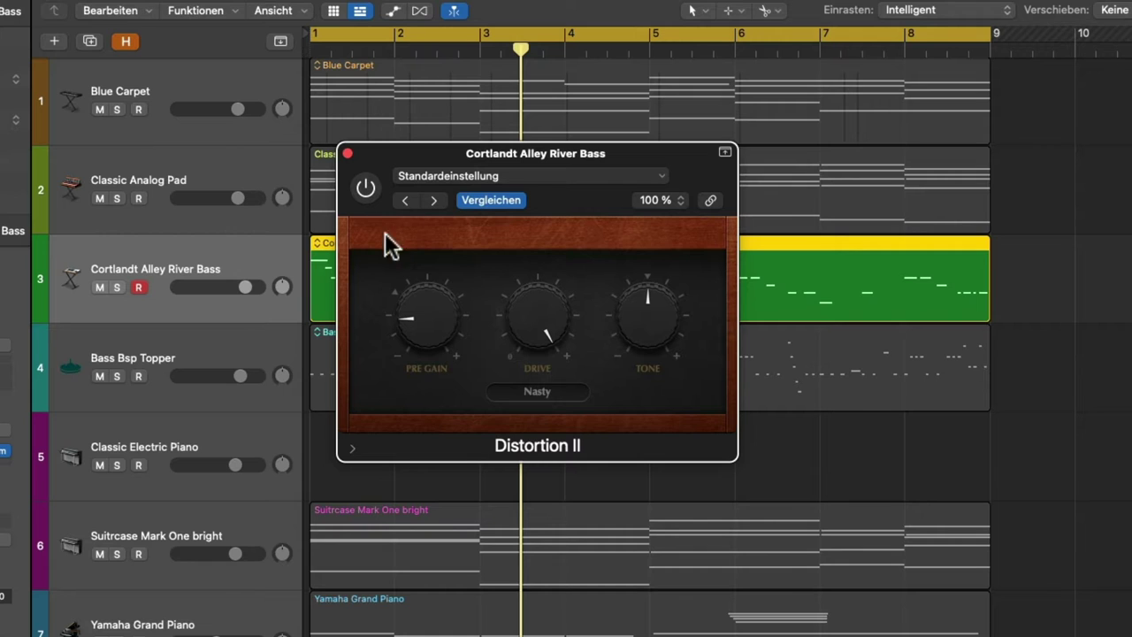
{"action": "key", "text": "space"}
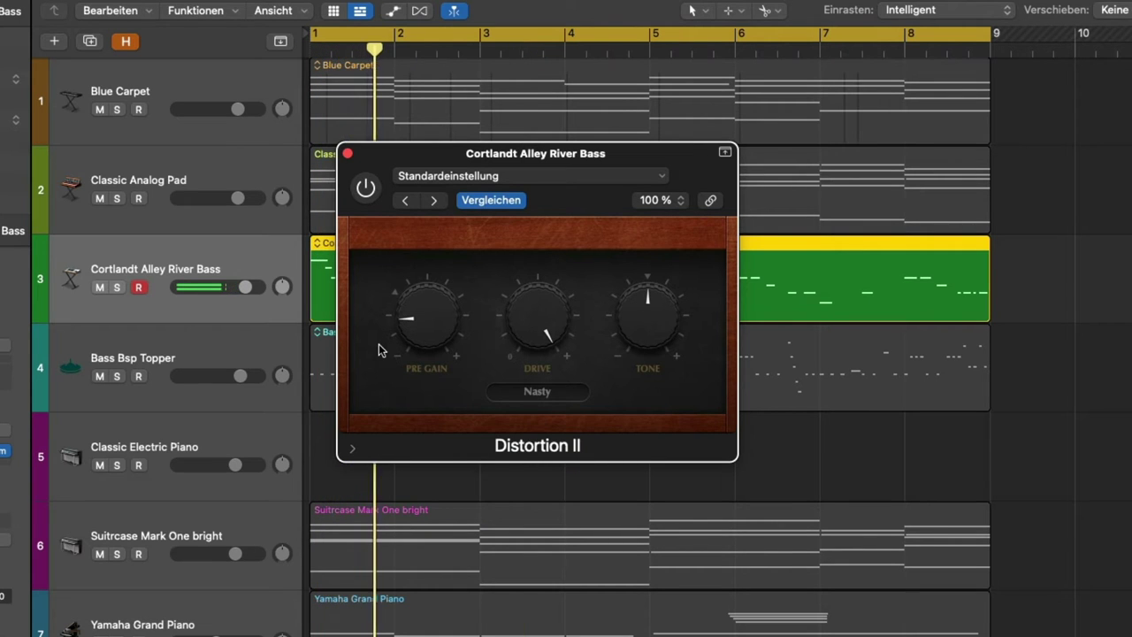
{"action": "left_click", "coordinate": [366, 187]}
{"action": "left_click_drag", "start_coordinate": [417, 320], "coordinate": [401, 296]}
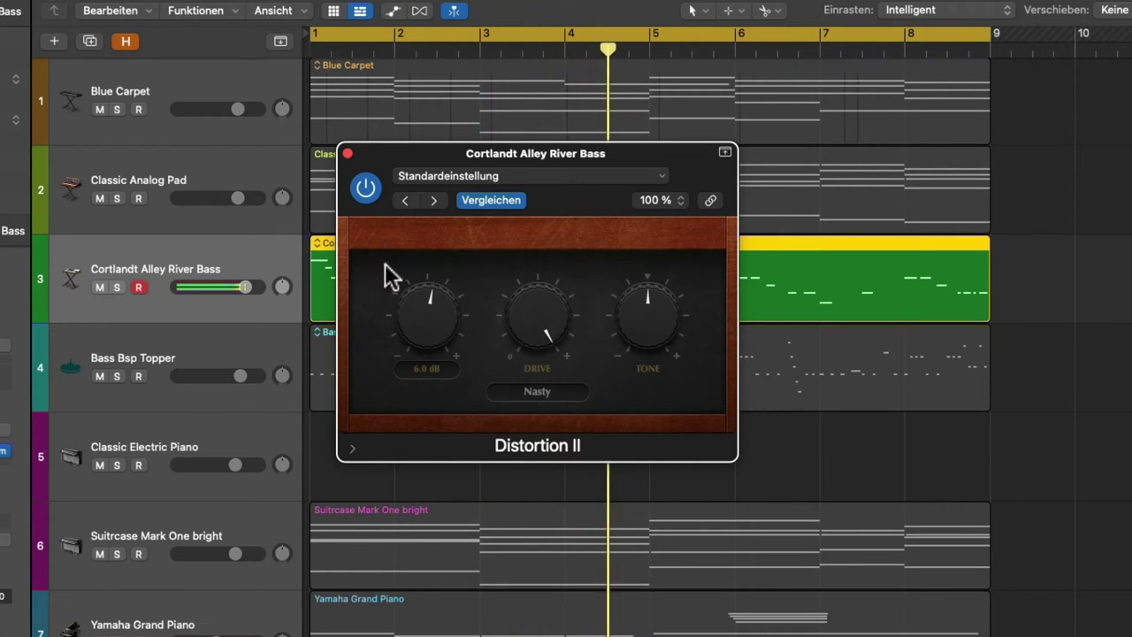
{"action": "left_click_drag", "start_coordinate": [412, 311], "coordinate": [411, 304]}
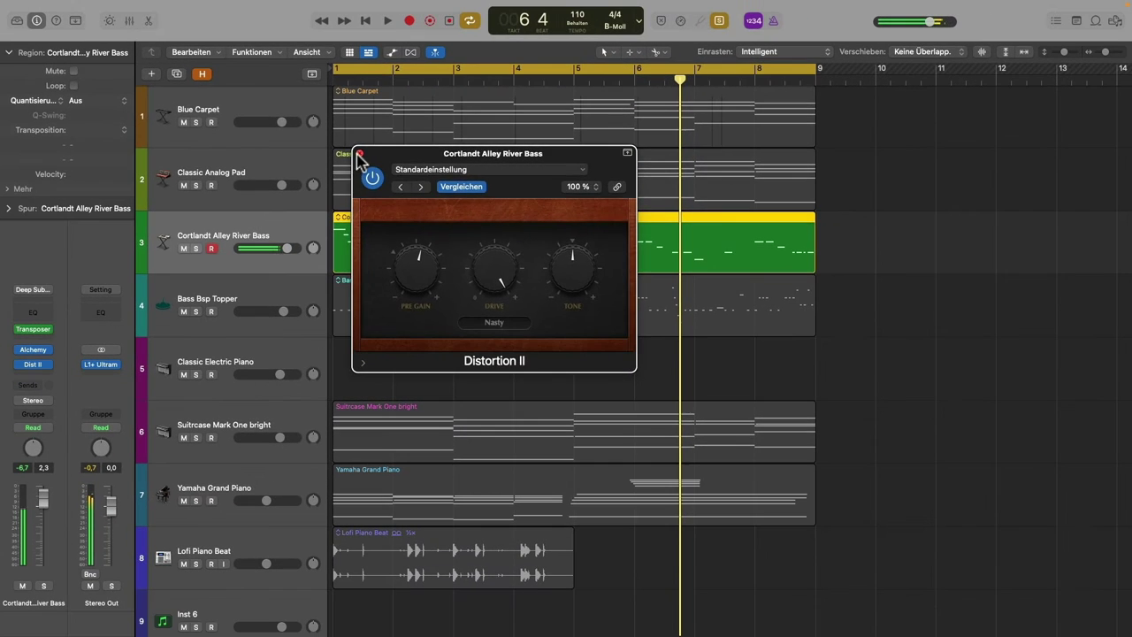
{"action": "left_click", "coordinate": [347, 154]}
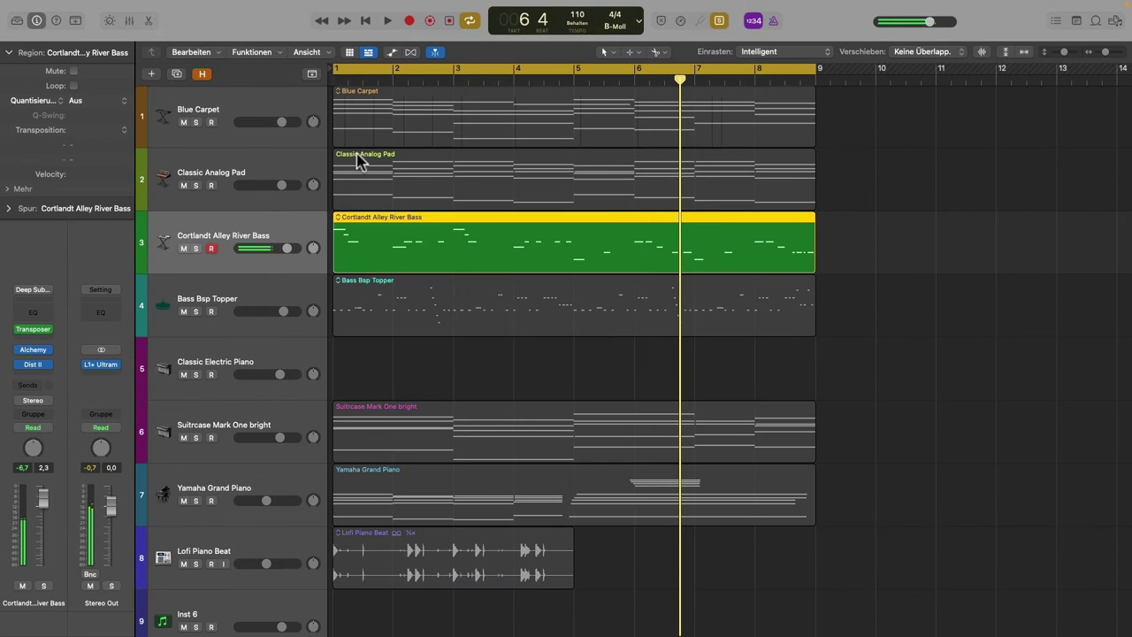
Step: Add a stereo Distortion plug-in to the Cortlandt Alley River Bass track with Drive at 12.0 dB and Output at -7.0 dB
{"action": "left_click", "coordinate": [46, 370]}
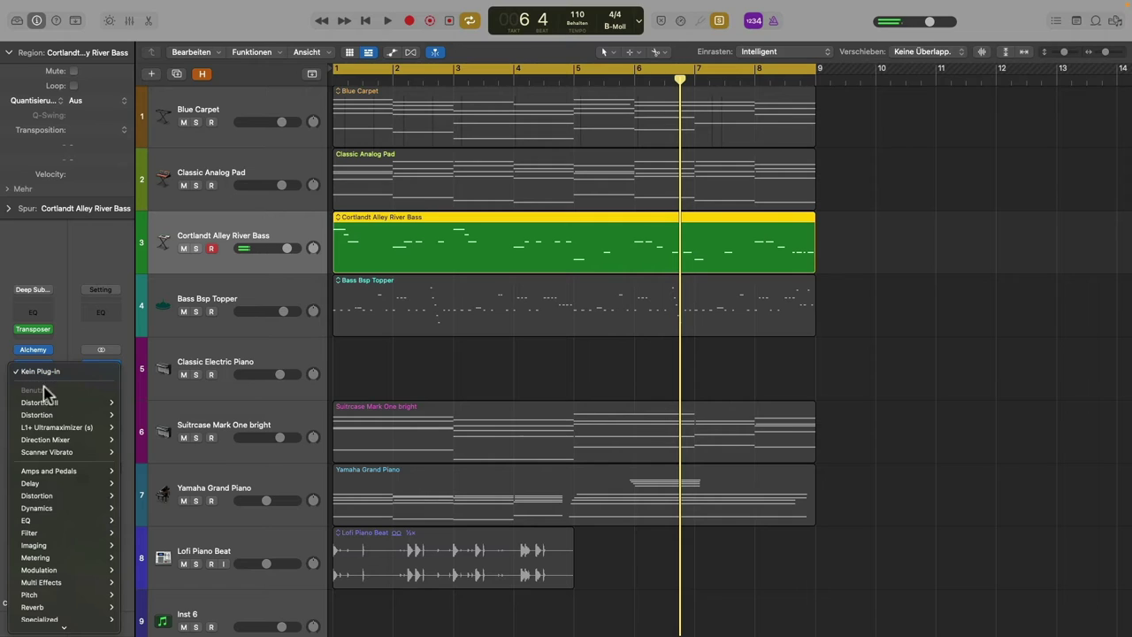
{"action": "mouse_move", "coordinate": [75, 501]}
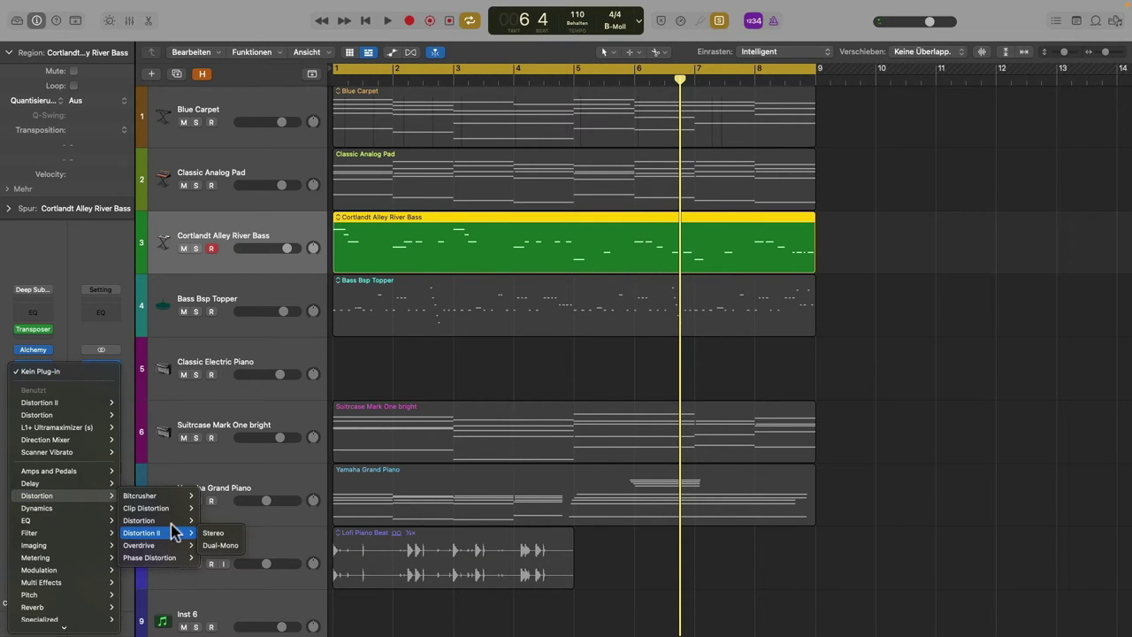
{"action": "mouse_move", "coordinate": [141, 520]}
{"action": "left_click", "coordinate": [213, 521]}
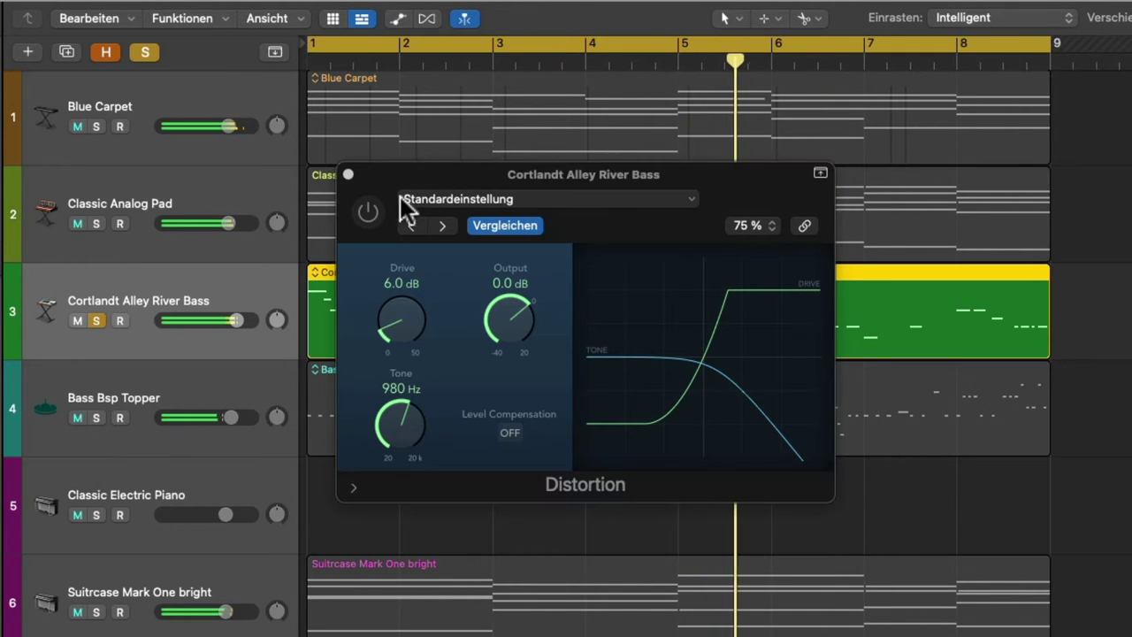
{"action": "left_click", "coordinate": [370, 210]}
{"action": "mouse_move", "coordinate": [393, 332]}
{"action": "left_mouse_down"}
{"action": "mouse_move", "coordinate": [388, 288]}
{"action": "mouse_move", "coordinate": [389, 316]}
{"action": "left_mouse_up"}
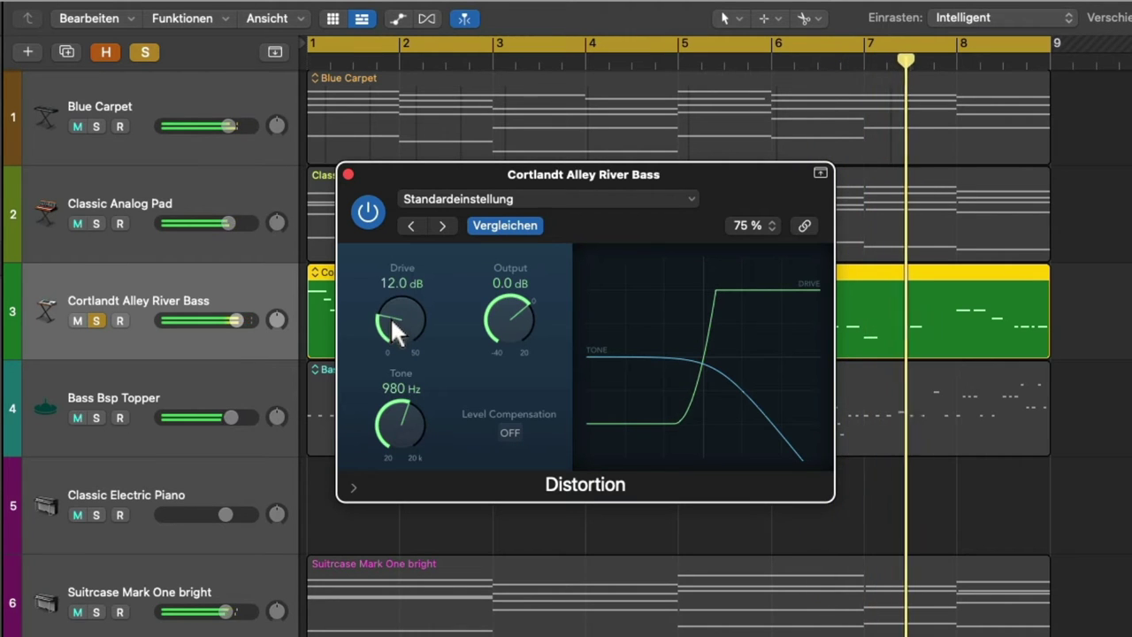
{"action": "left_click_drag", "start_coordinate": [504, 328], "coordinate": [496, 346]}
Step: Solo the Bass Bsp Topper as well and fine-tune the bass Distortion's Drive, Tone and Output, with Output at -6.5 dB
{"action": "left_click", "coordinate": [104, 419]}
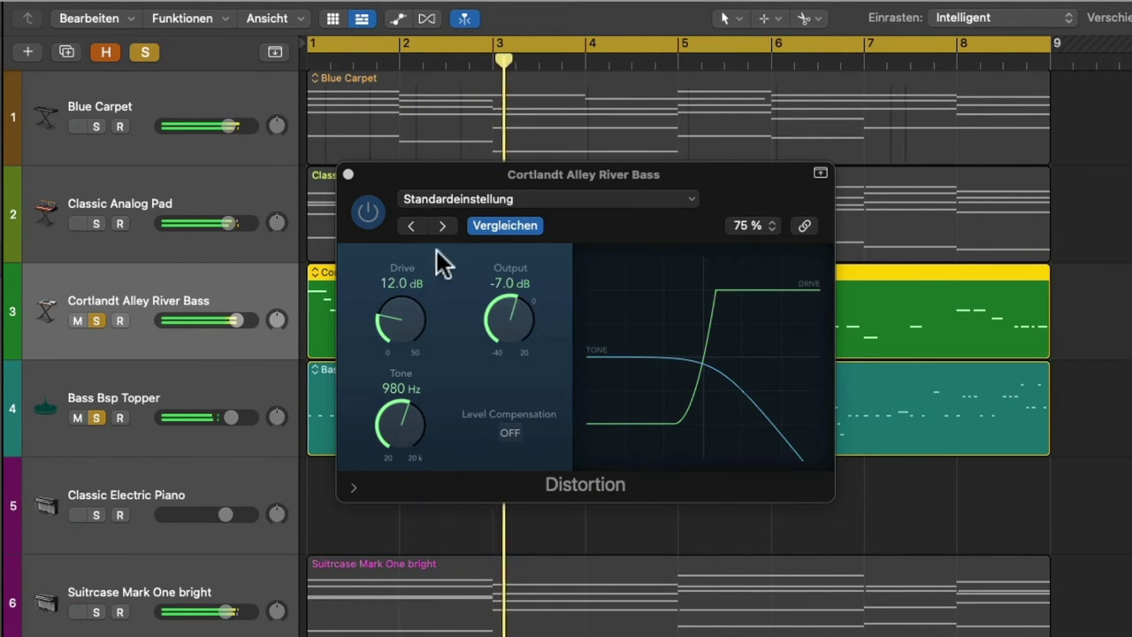
{"action": "left_click_drag", "start_coordinate": [395, 323], "coordinate": [395, 320]}
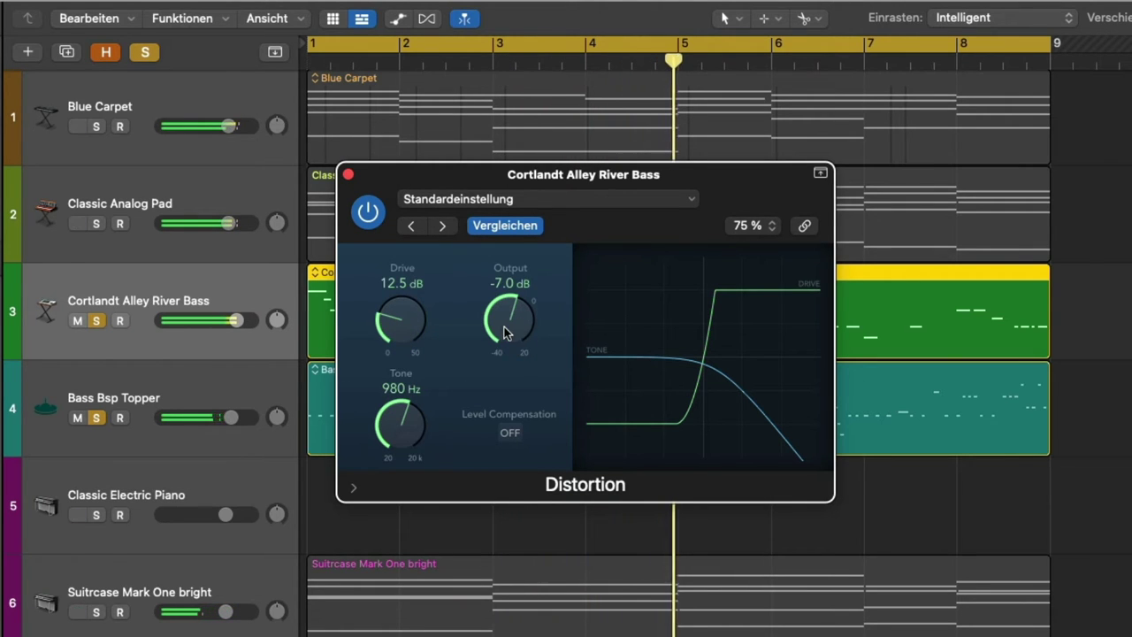
{"action": "left_click_drag", "start_coordinate": [505, 328], "coordinate": [503, 321]}
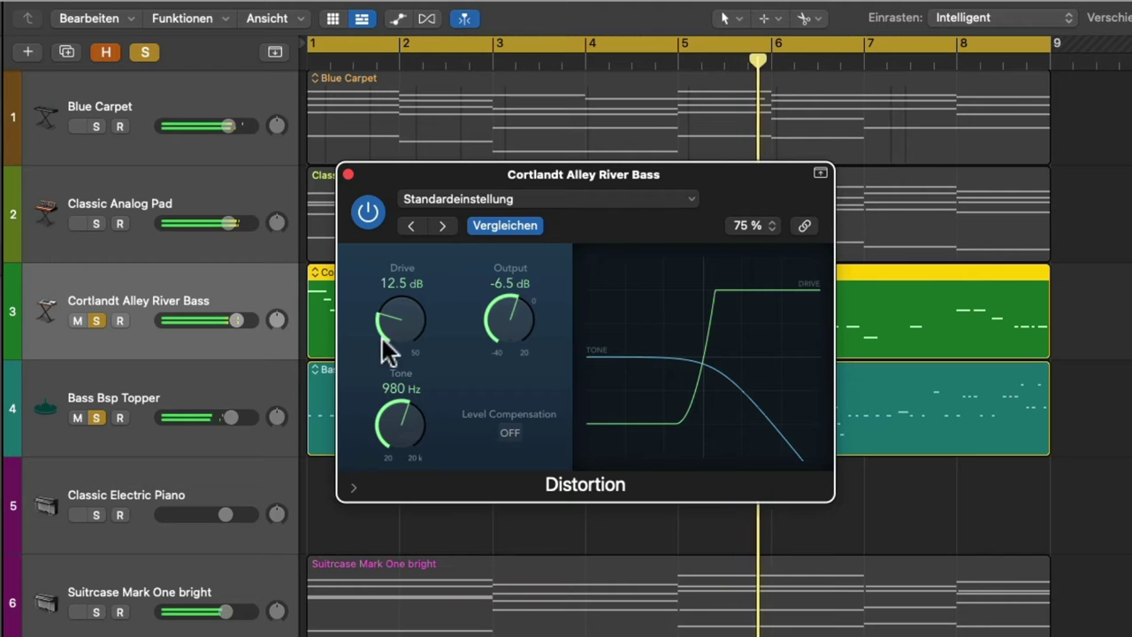
{"action": "left_click_drag", "start_coordinate": [381, 338], "coordinate": [392, 319]}
{"action": "left_click_drag", "start_coordinate": [385, 430], "coordinate": [385, 405]}
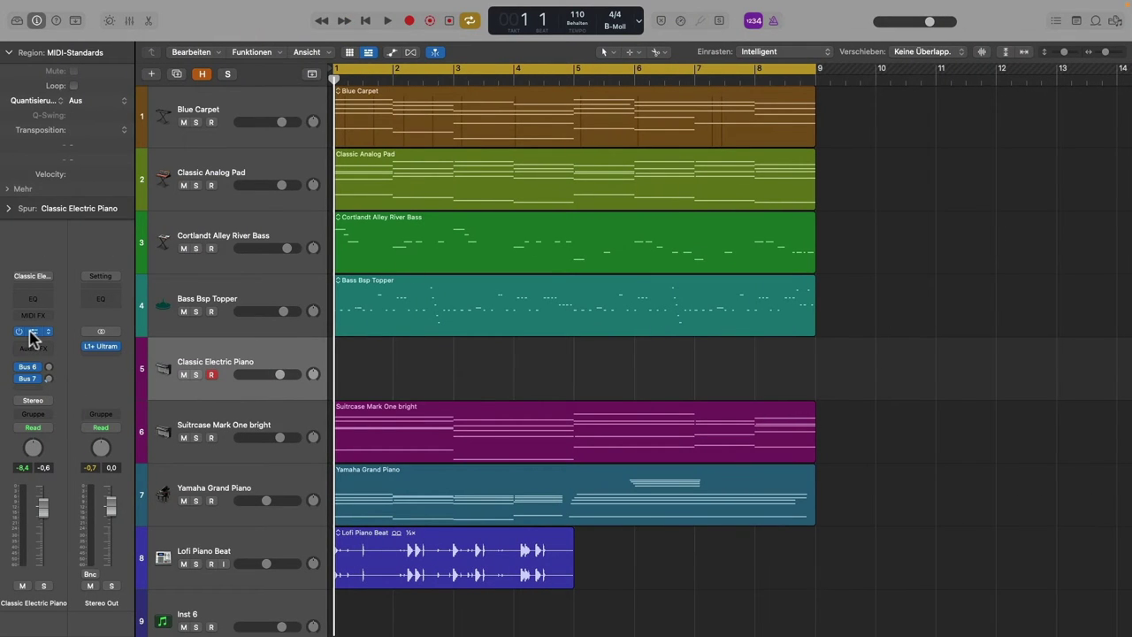
Step: Review the available piano models in the Classic Electric Piano track's Vintage Electric Piano and keep Deluxe Classic
{"action": "left_click", "coordinate": [33, 332]}
{"action": "left_click_drag", "start_coordinate": [903, 126], "coordinate": [844, 97]}
{"action": "left_click", "coordinate": [526, 159]}
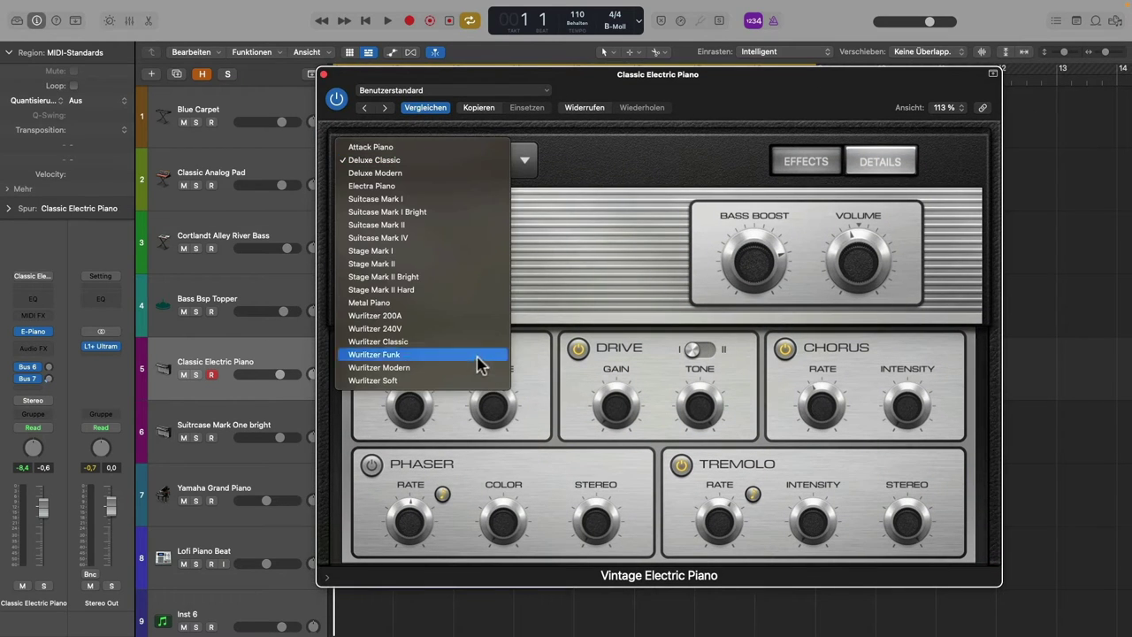
{"action": "left_click", "coordinate": [636, 159]}
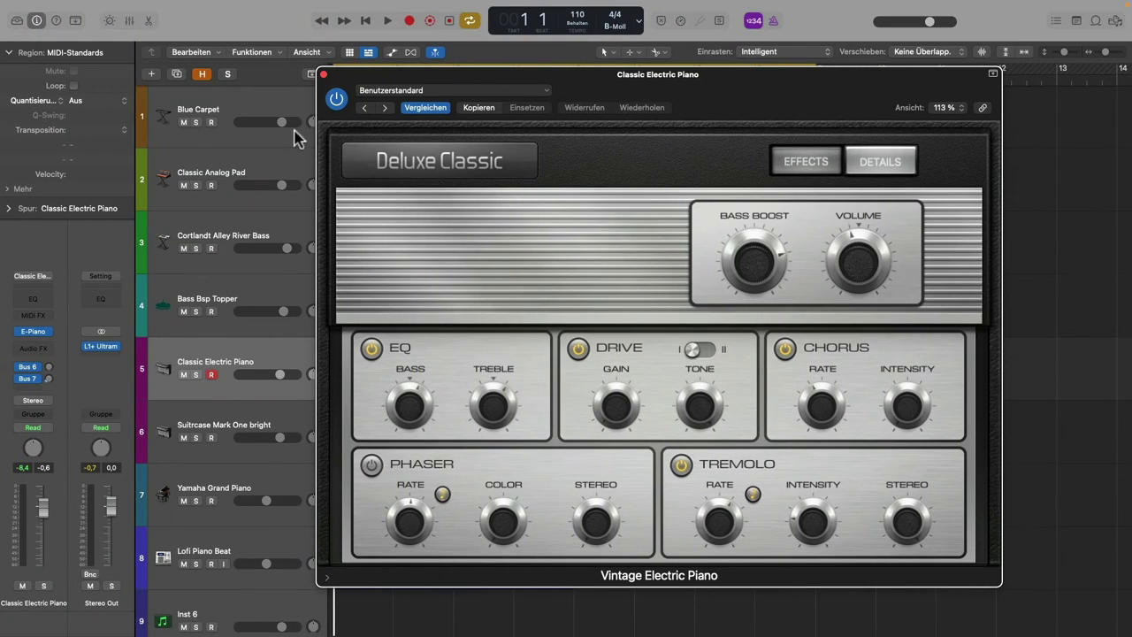
{"action": "left_click", "coordinate": [323, 74]}
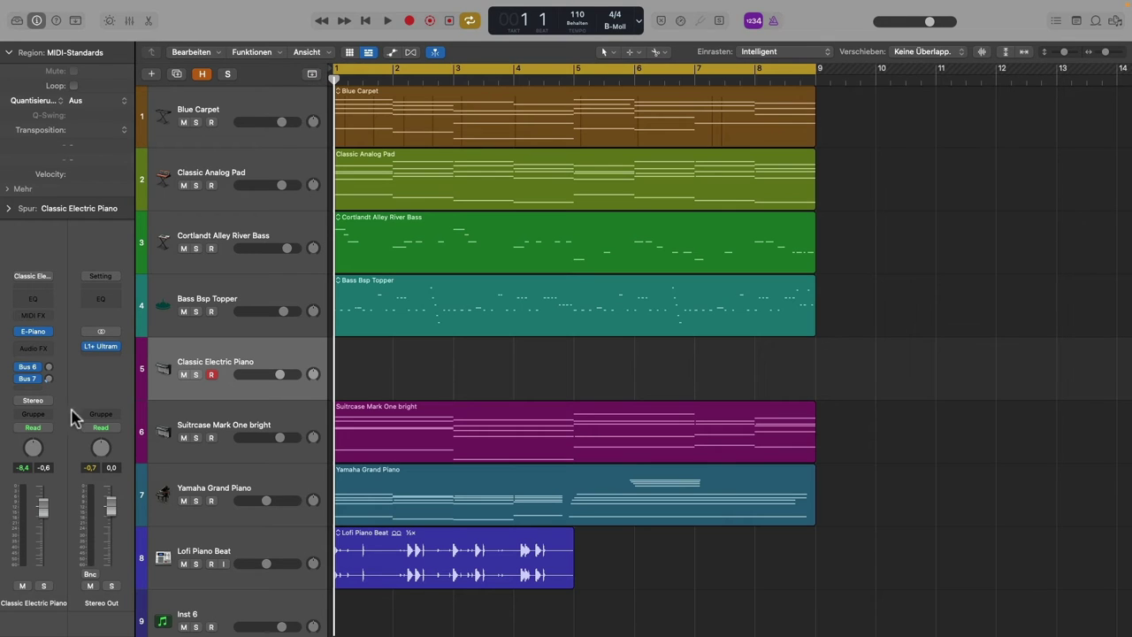
Step: Add a Channel EQ to the Classic Electric Piano with a low cut near 200 Hz and a high cut above 2 kHz
{"action": "left_click", "coordinate": [44, 301]}
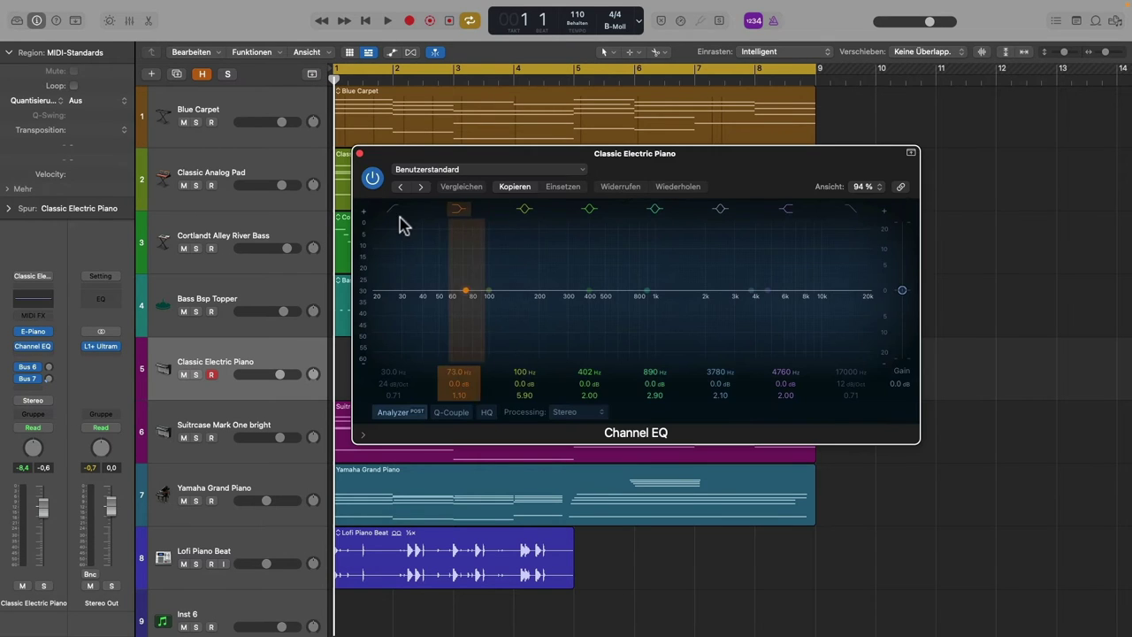
{"action": "left_click_drag", "start_coordinate": [403, 312], "coordinate": [534, 303]}
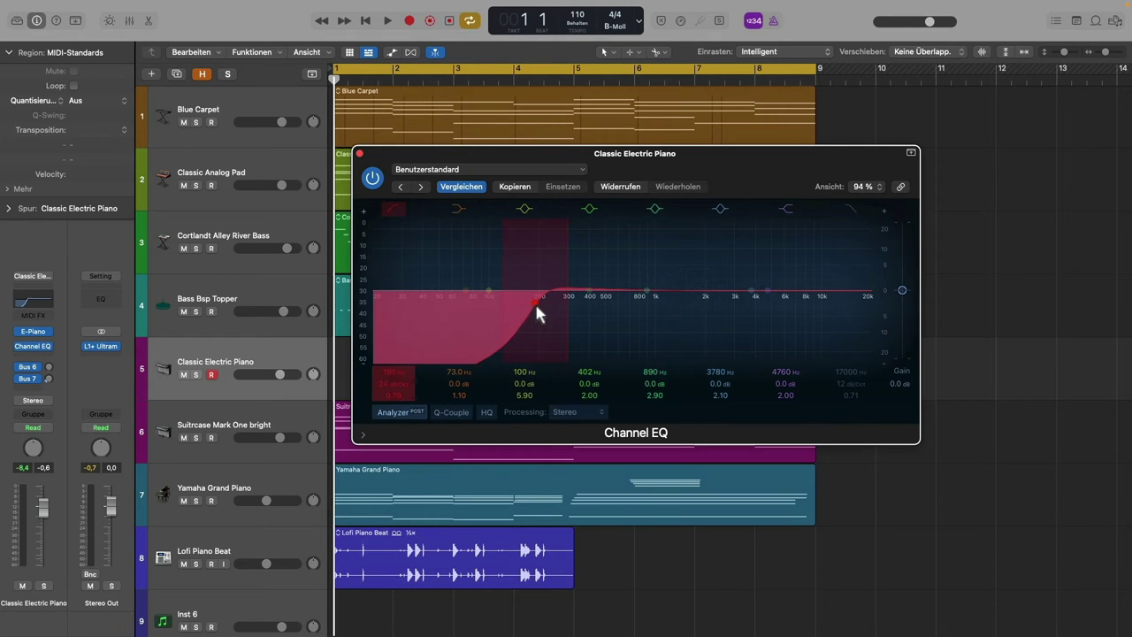
{"action": "left_click_drag", "start_coordinate": [859, 304], "coordinate": [721, 311]}
{"action": "key", "text": "super+w"}
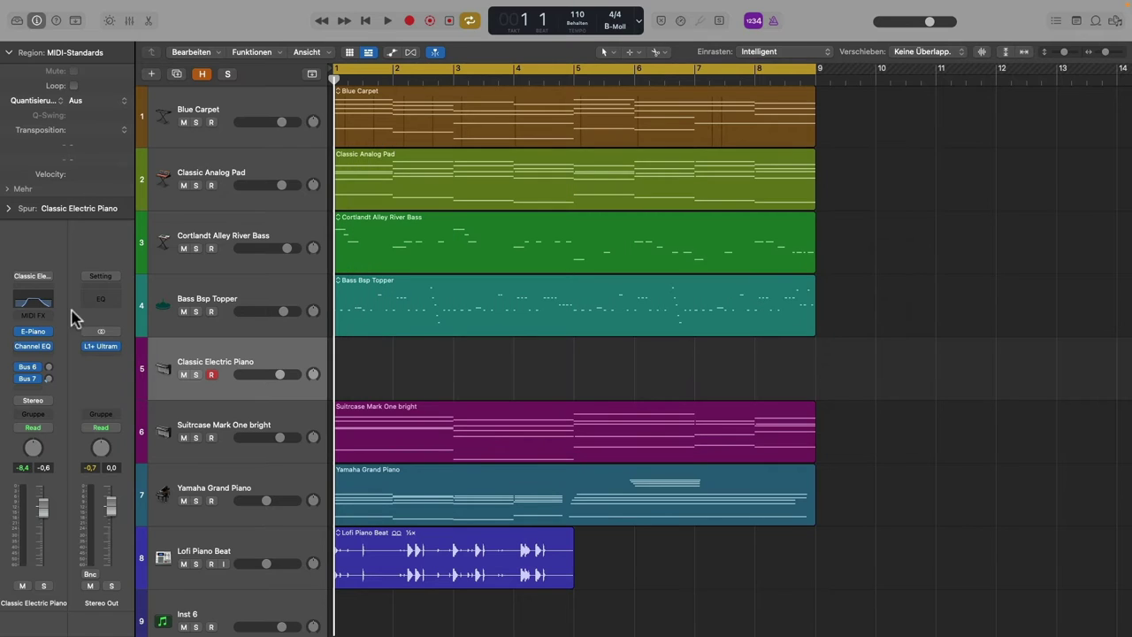
Step: Insert a stereo Scanner Vibrato on the Classic Electric Piano and set its Depth just below the midpoint
{"action": "left_click", "coordinate": [44, 355]}
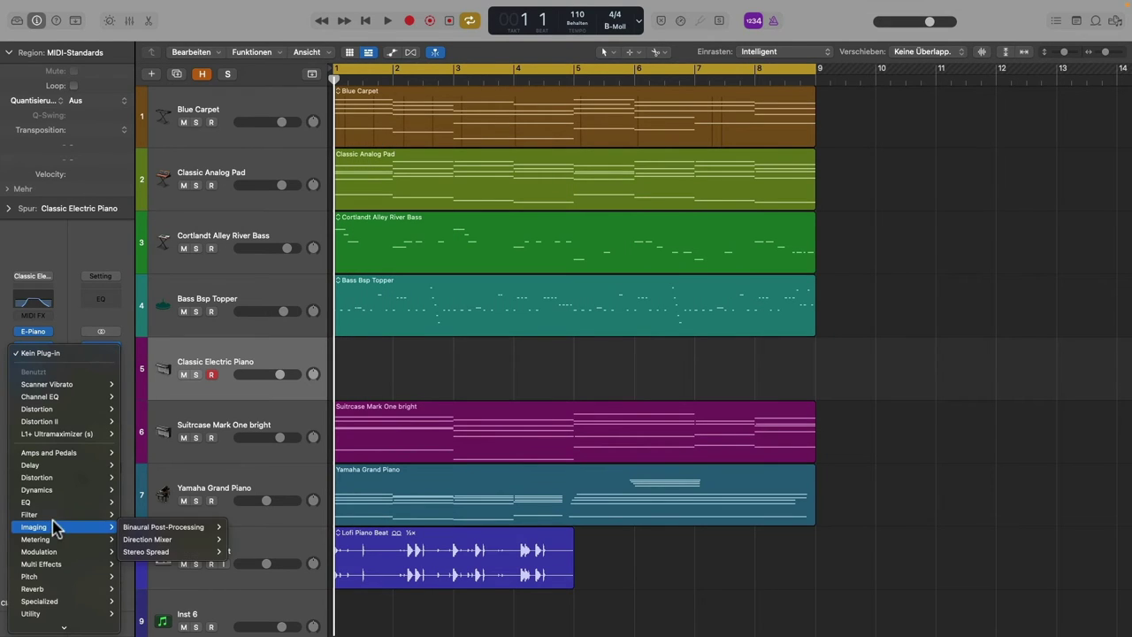
{"action": "mouse_move", "coordinate": [53, 551]}
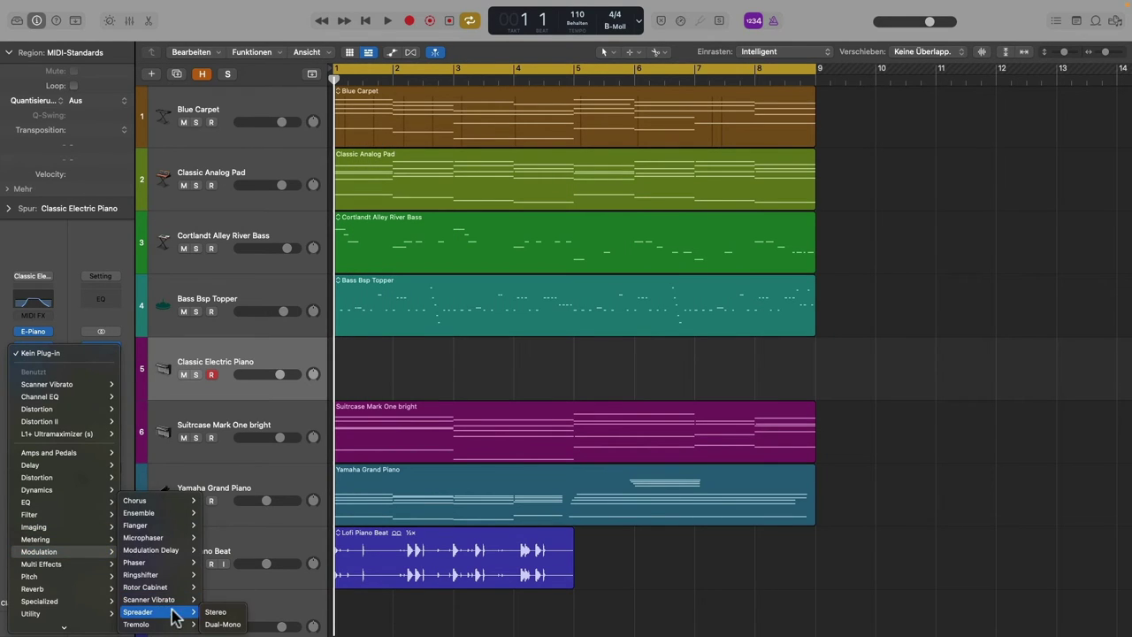
{"action": "mouse_move", "coordinate": [149, 600]}
{"action": "left_click", "coordinate": [213, 601]}
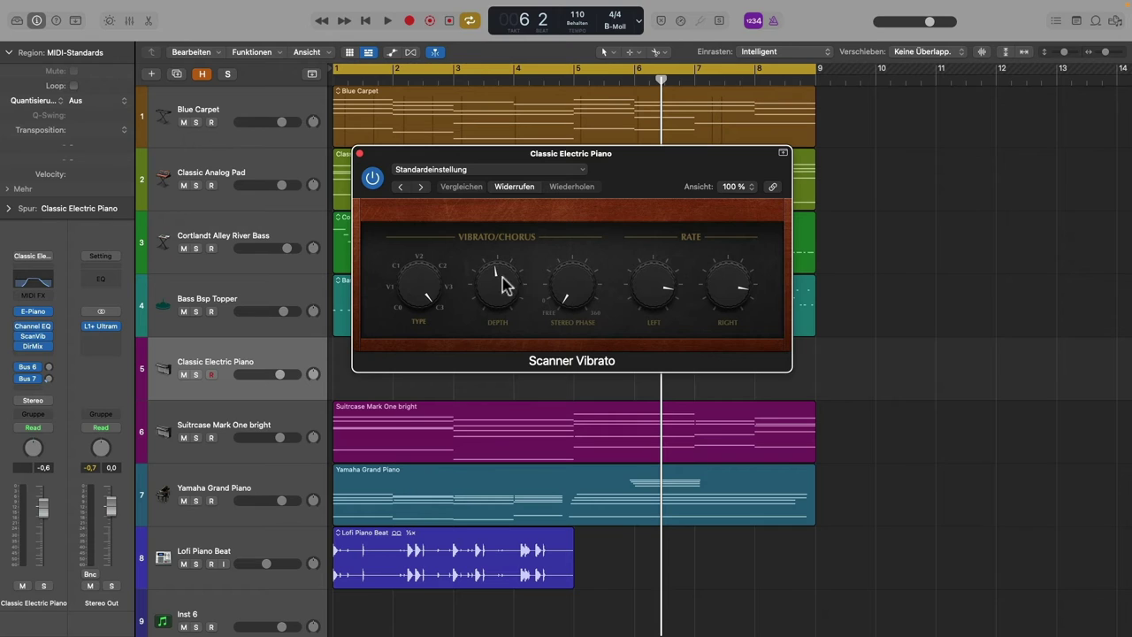
{"action": "mouse_move", "coordinate": [509, 295]}
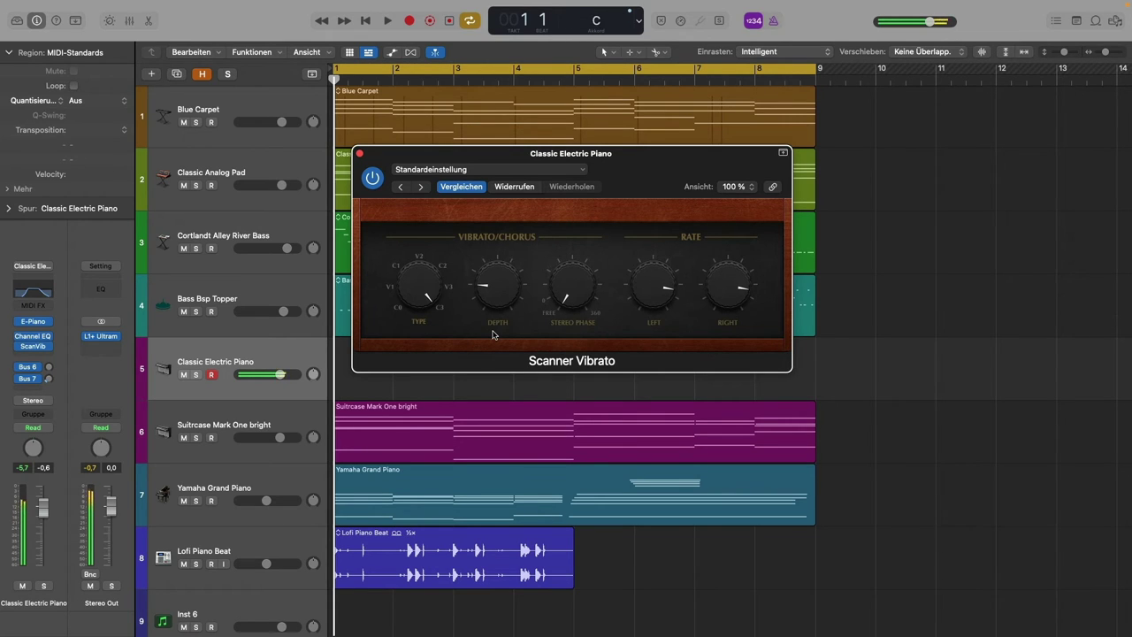
{"action": "mouse_move", "coordinate": [489, 295]}
{"action": "left_click_drag", "start_coordinate": [483, 257], "coordinate": [493, 280]}
Step: Insert a stereo Direction Mixer on the Classic Electric Piano and narrow its Spread to 0.44
{"action": "left_click", "coordinate": [49, 355]}
{"action": "mouse_move", "coordinate": [70, 530]}
{"action": "mouse_move", "coordinate": [159, 541]}
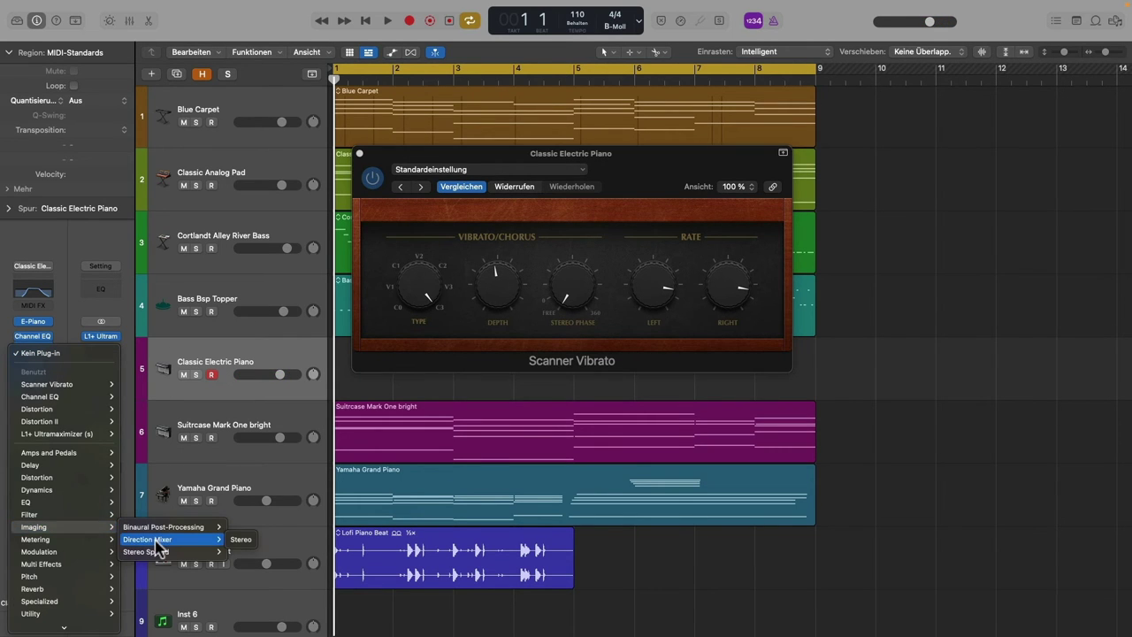
{"action": "left_click", "coordinate": [240, 540]}
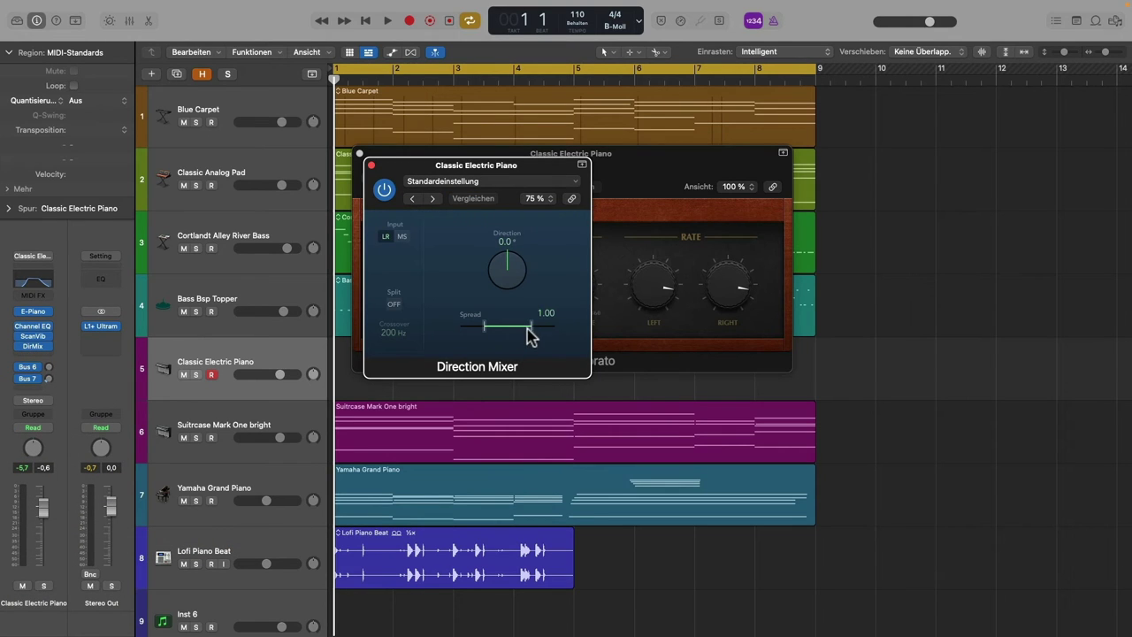
{"action": "left_click_drag", "start_coordinate": [528, 328], "coordinate": [518, 329]}
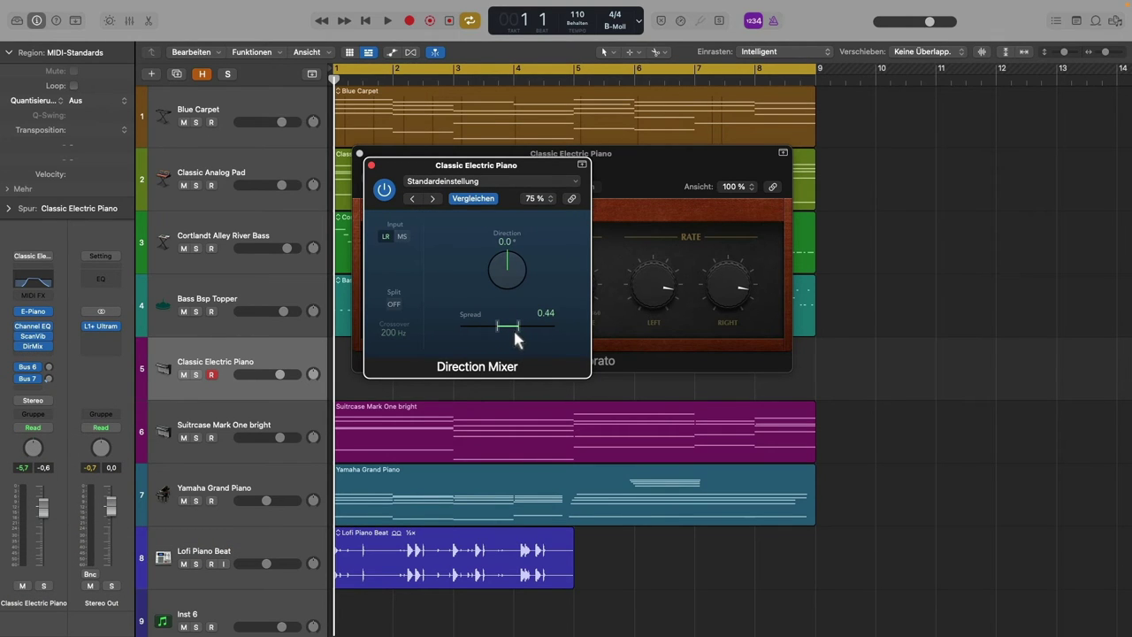
{"action": "left_click", "coordinate": [372, 166]}
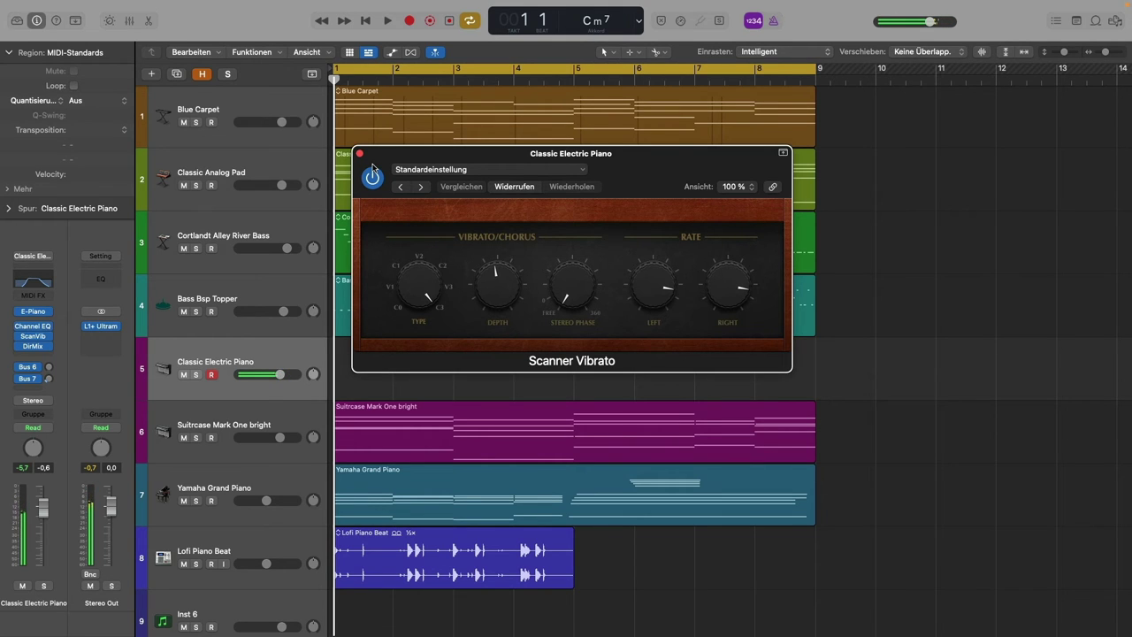
Step: Open the Suitrcase Mark One bright track's Vintage Electric Piano and select the Suitcase Mark I Bright model
{"action": "left_click", "coordinate": [255, 417]}
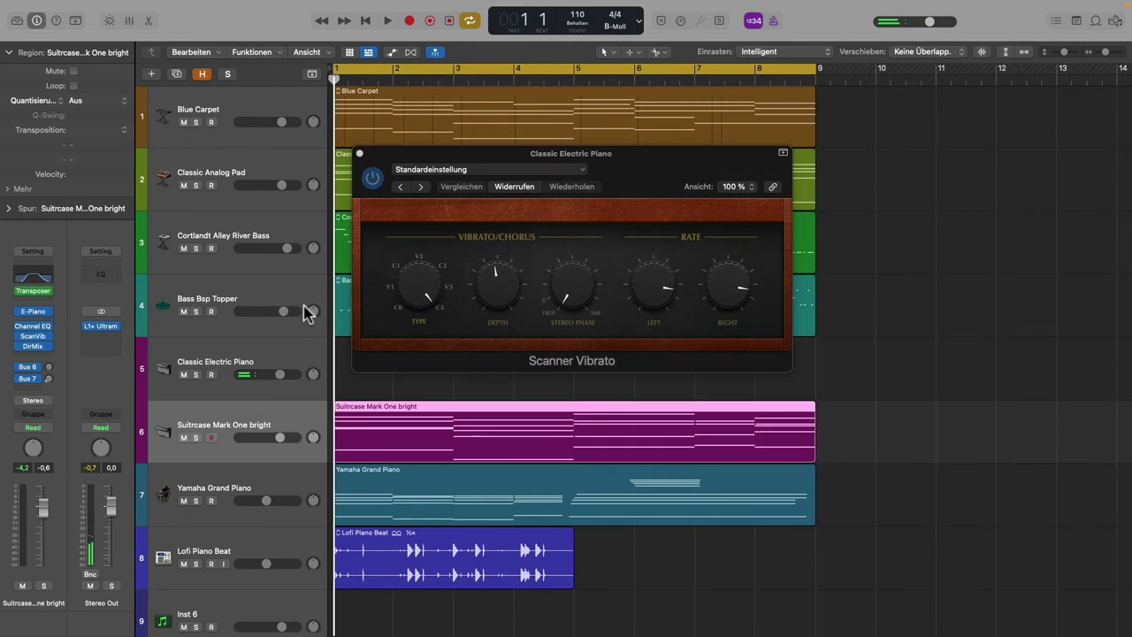
{"action": "left_click", "coordinate": [359, 154]}
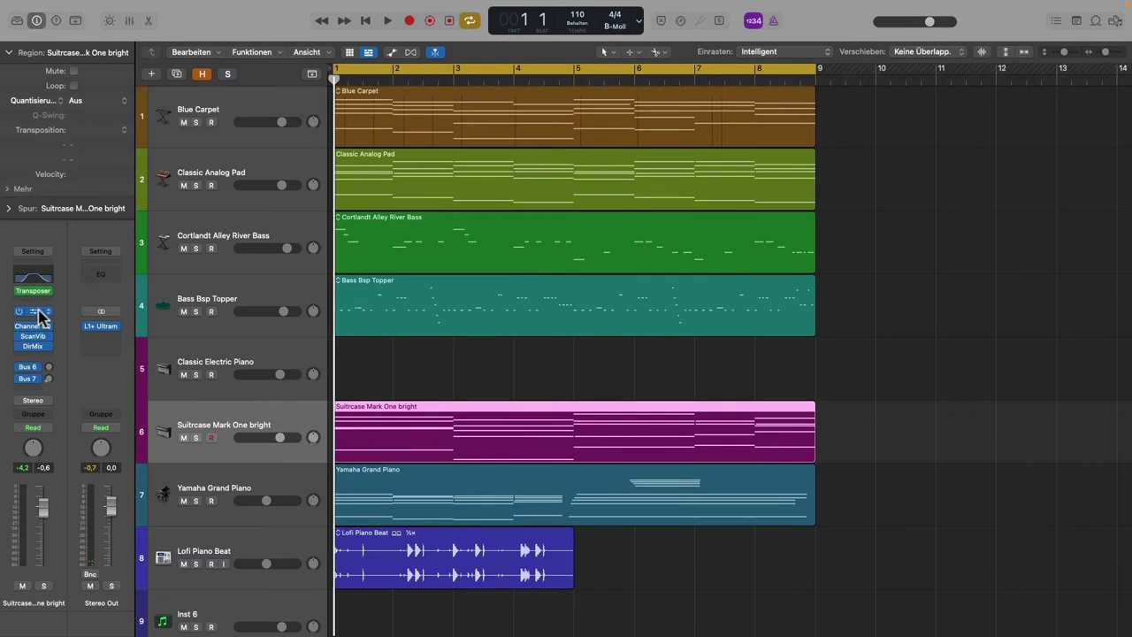
{"action": "left_click", "coordinate": [37, 313]}
{"action": "left_click", "coordinate": [564, 210]}
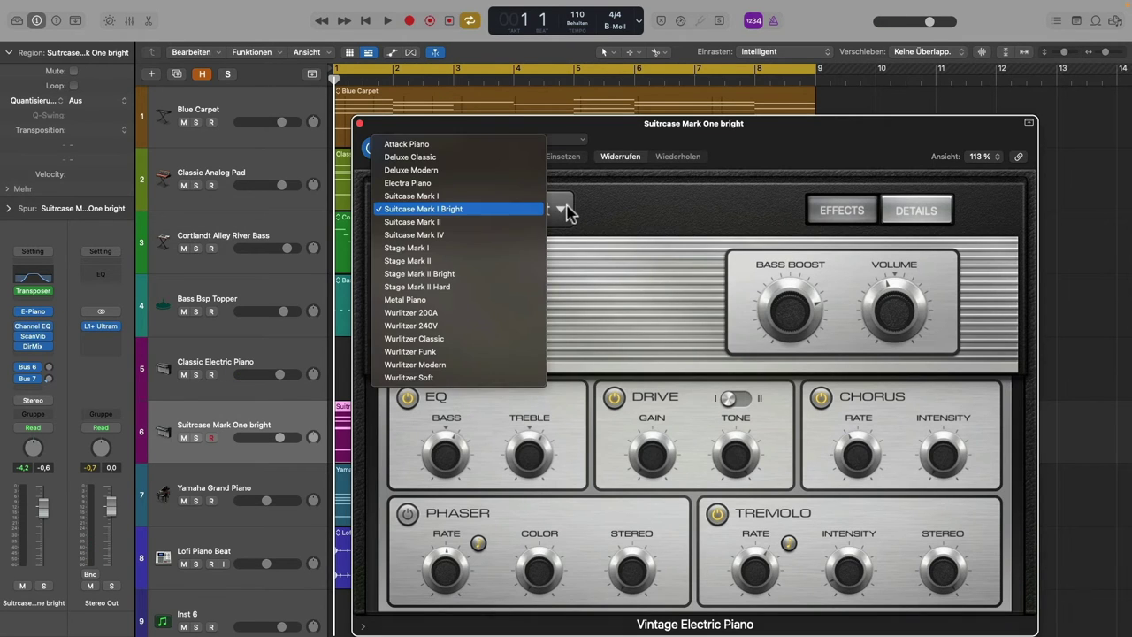
{"action": "left_click", "coordinate": [424, 210]}
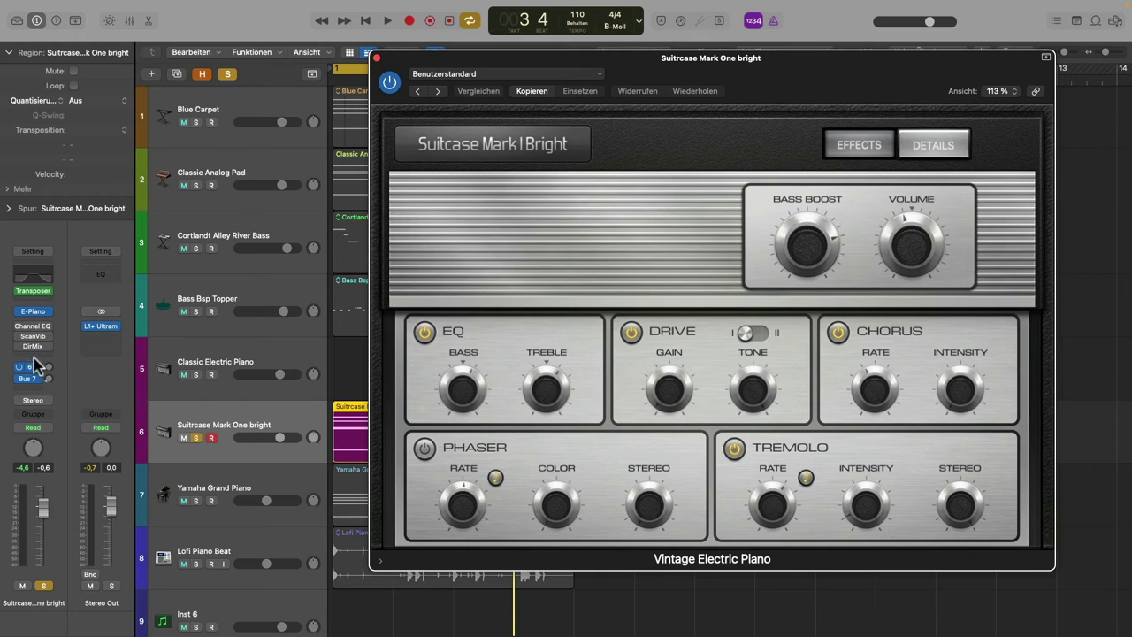
Step: Reactivate the Channel EQ, Scanner Vibrato and Direction Mixer on the Suitrcase Mark One bright track and audition it with the mix
{"action": "left_click_drag", "start_coordinate": [21, 325], "coordinate": [21, 348]}
{"action": "key", "text": "space"}
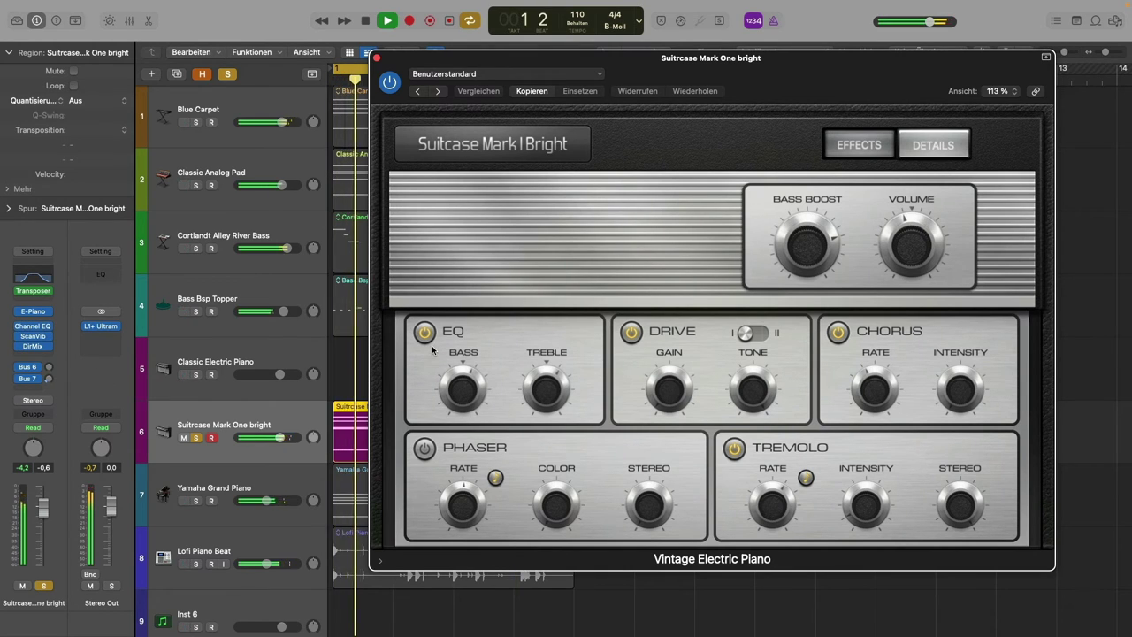
{"action": "key", "text": "space"}
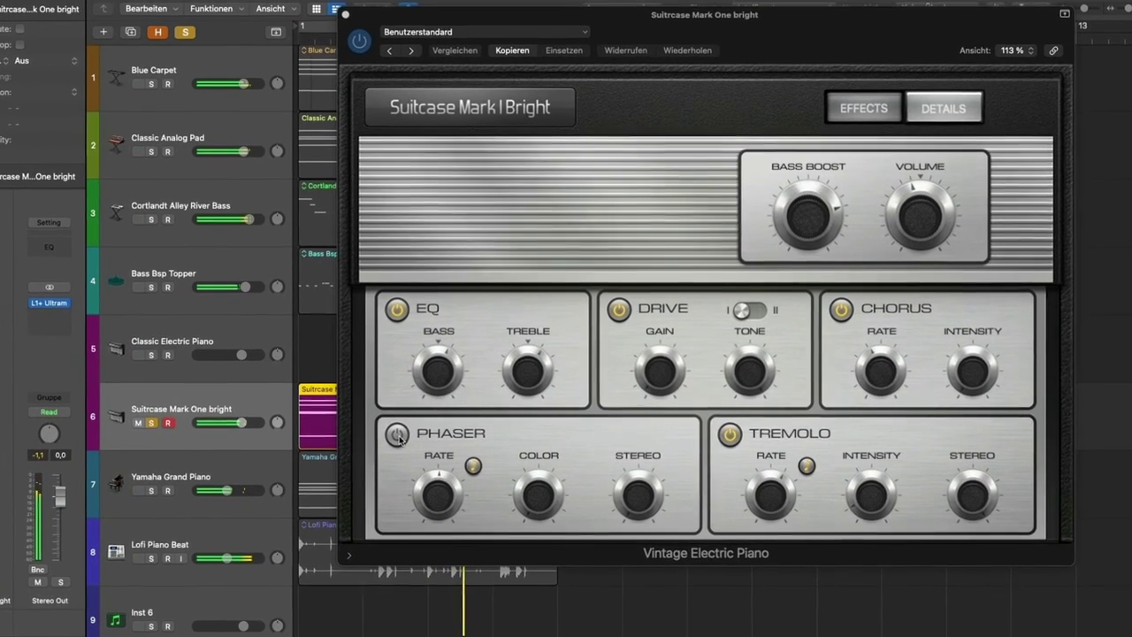
Step: Switch on the Vintage Electric Piano's Phaser, fine-tune its Rate around 1/4d, and set Color to 35 % and Stereo to 80°
{"action": "left_click", "coordinate": [425, 448]}
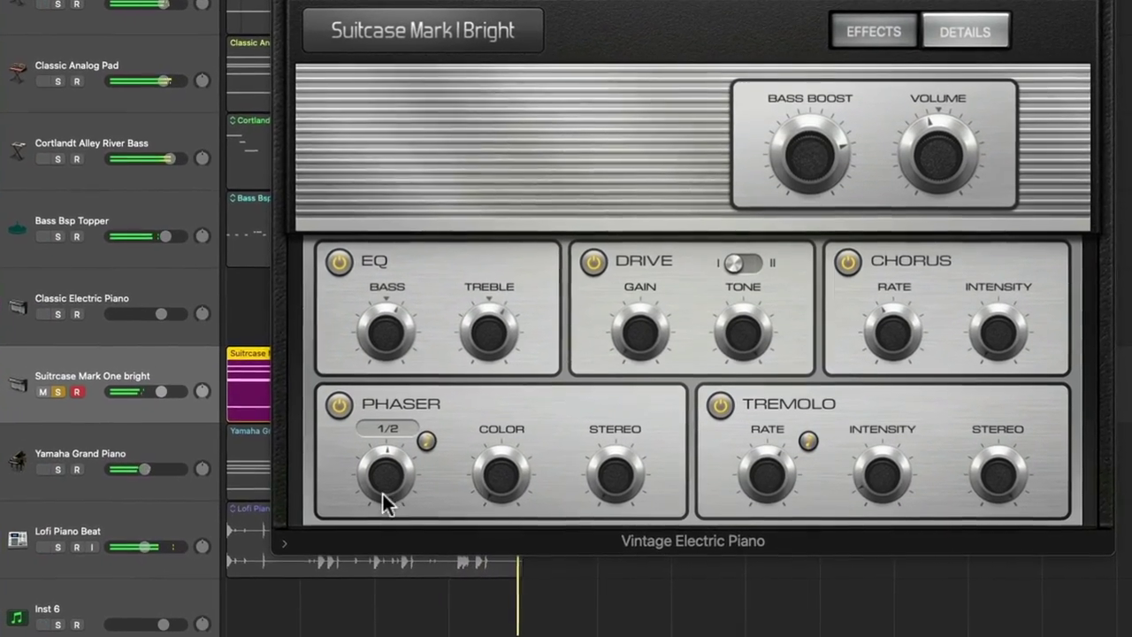
{"action": "left_click_drag", "start_coordinate": [384, 487], "coordinate": [381, 482]}
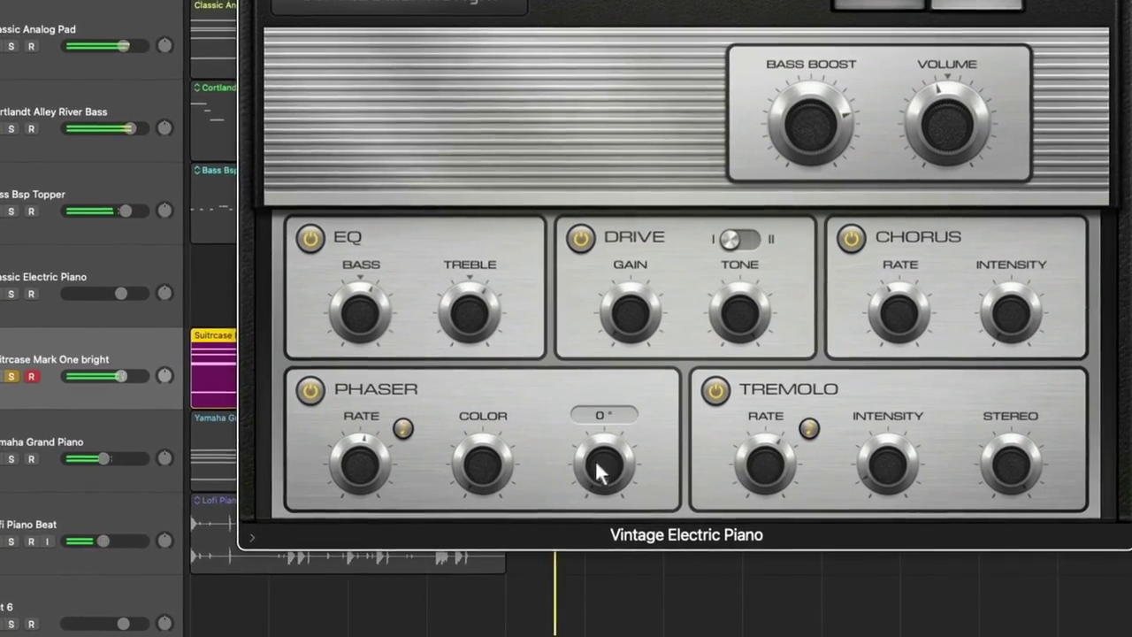
{"action": "left_click_drag", "start_coordinate": [597, 473], "coordinate": [521, 425]}
{"action": "left_click_drag", "start_coordinate": [449, 472], "coordinate": [411, 409]}
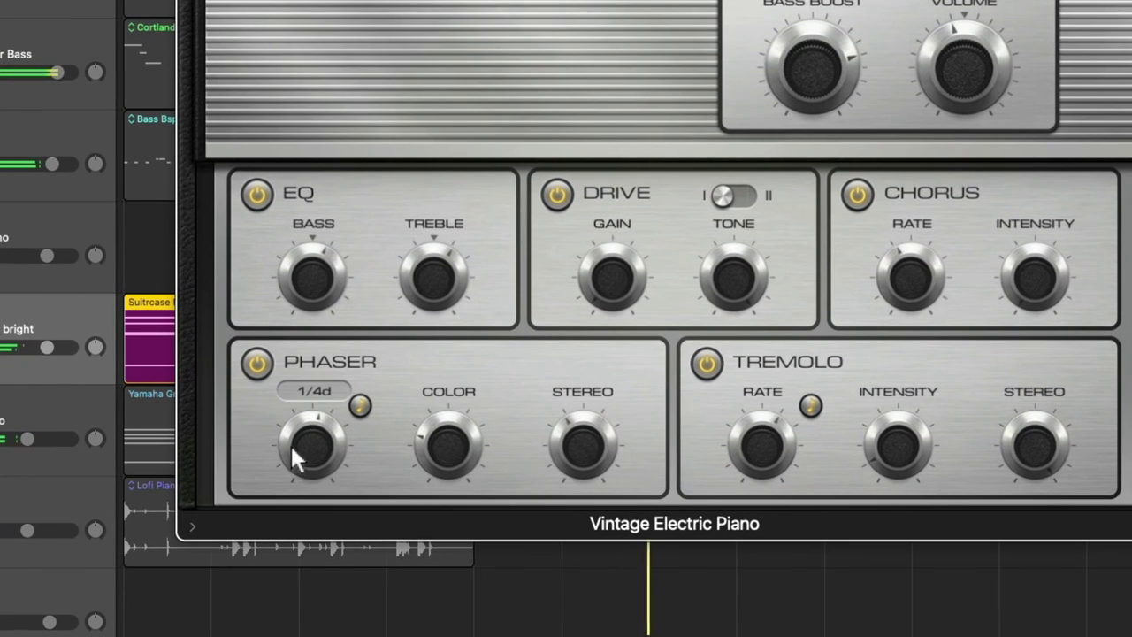
{"action": "left_click_drag", "start_coordinate": [324, 454], "coordinate": [296, 450]}
{"action": "left_click_drag", "start_coordinate": [434, 469], "coordinate": [442, 449]}
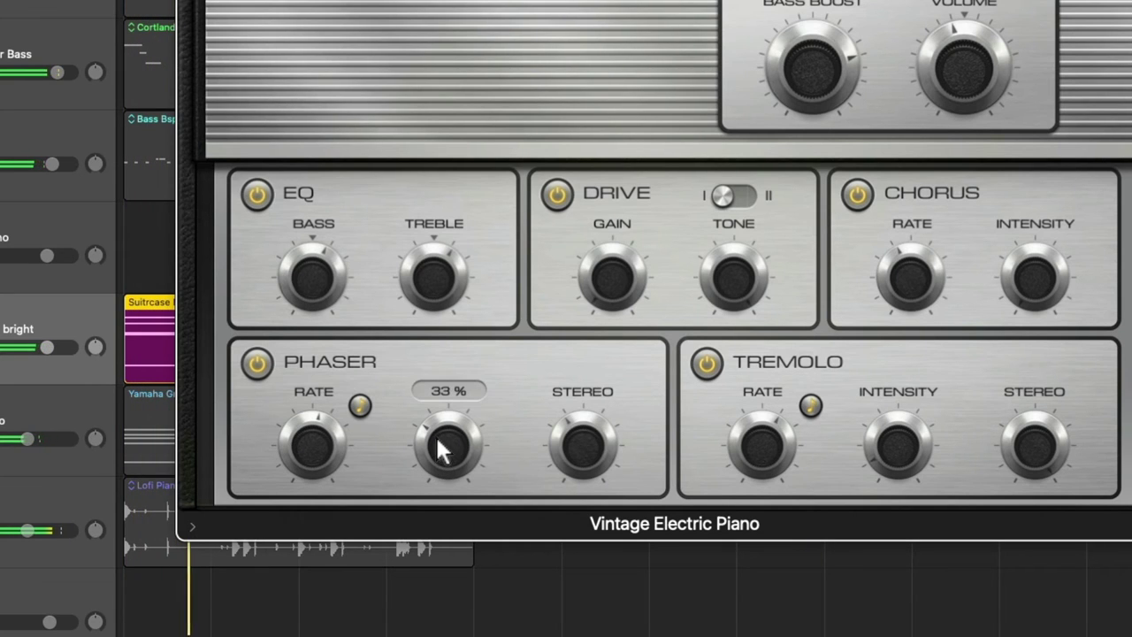
{"action": "left_click_drag", "start_coordinate": [565, 452], "coordinate": [568, 439]}
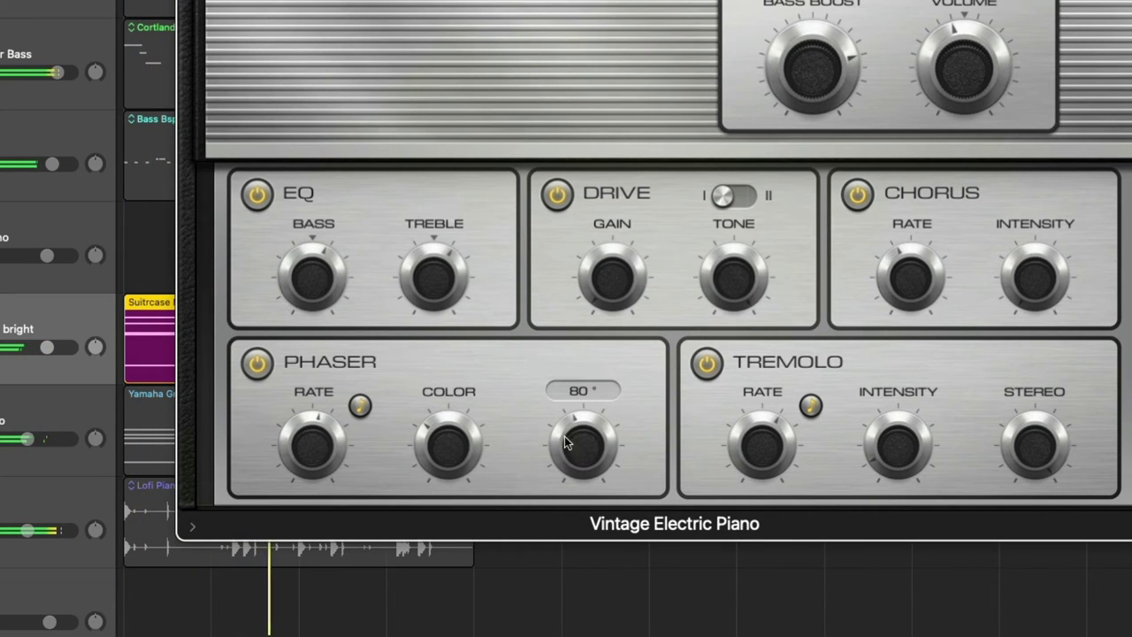
{"action": "left_click", "coordinate": [432, 457]}
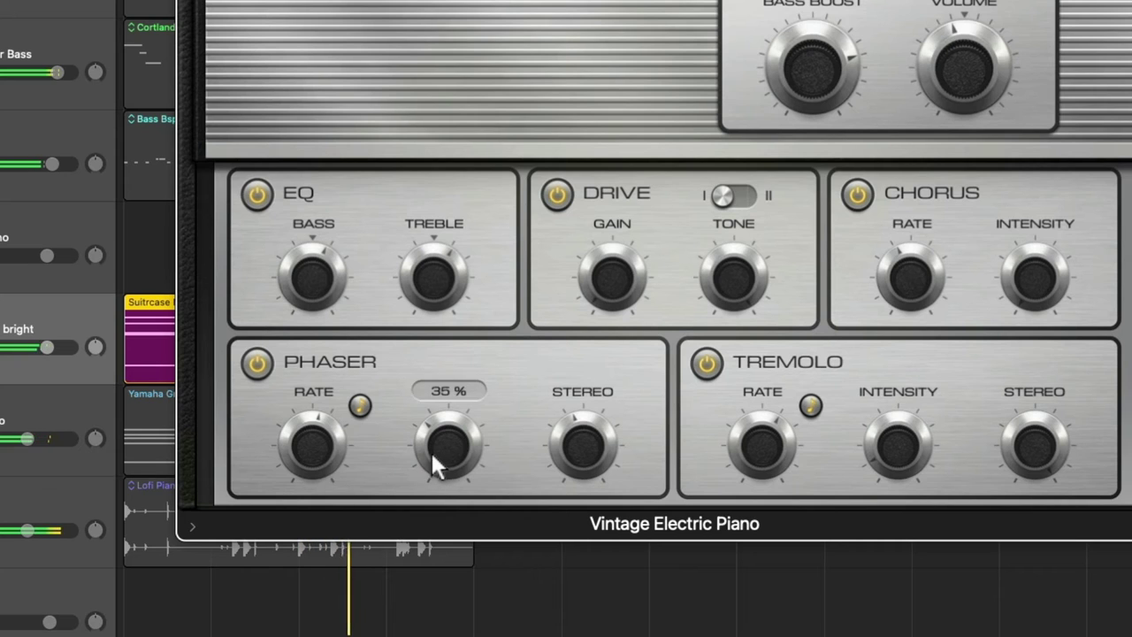
{"action": "left_click_drag", "start_coordinate": [303, 450], "coordinate": [303, 440]}
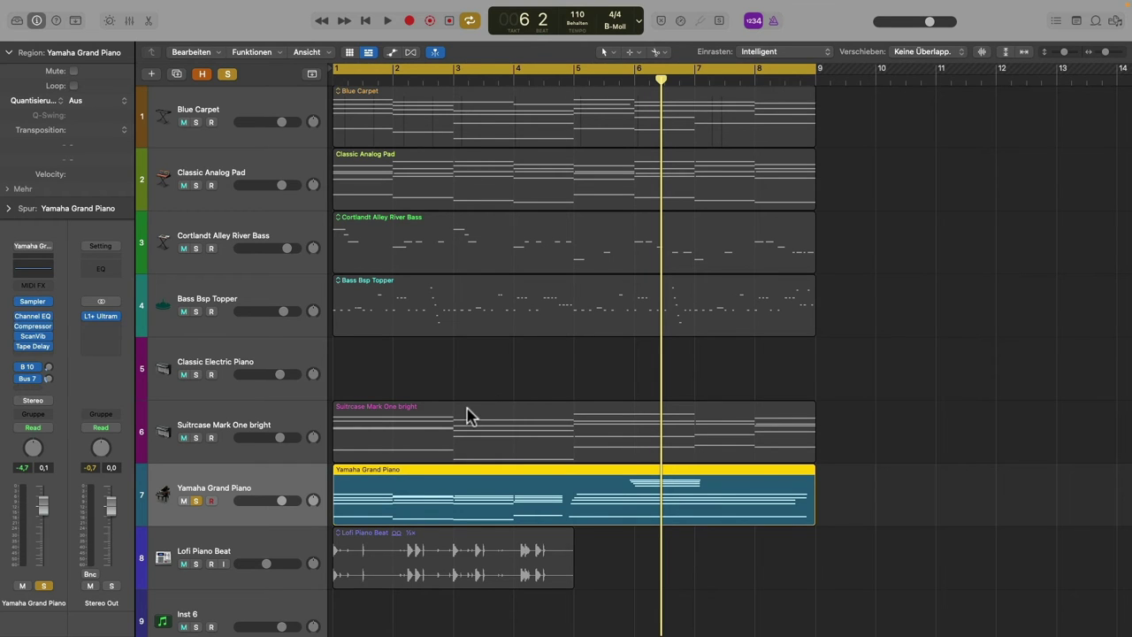
Step: Audition the Yamaha Grand Piano, enable its Scanner Vibrato and set the Depth to about a quarter of its range
{"action": "key", "text": "space"}
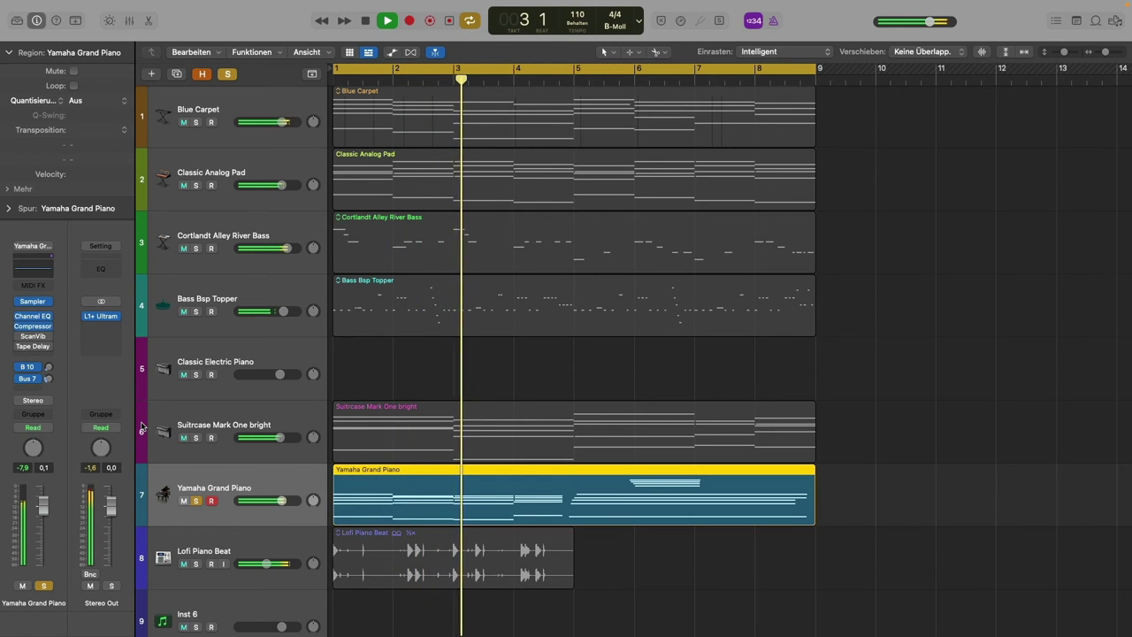
{"action": "key", "text": "space"}
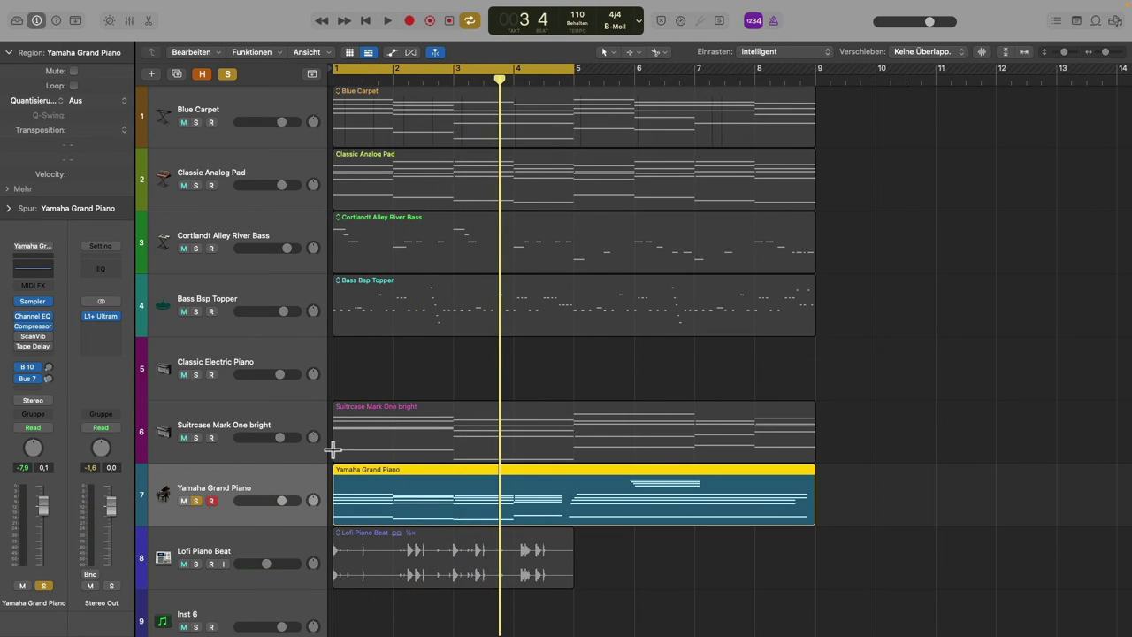
{"action": "left_click", "coordinate": [31, 336]}
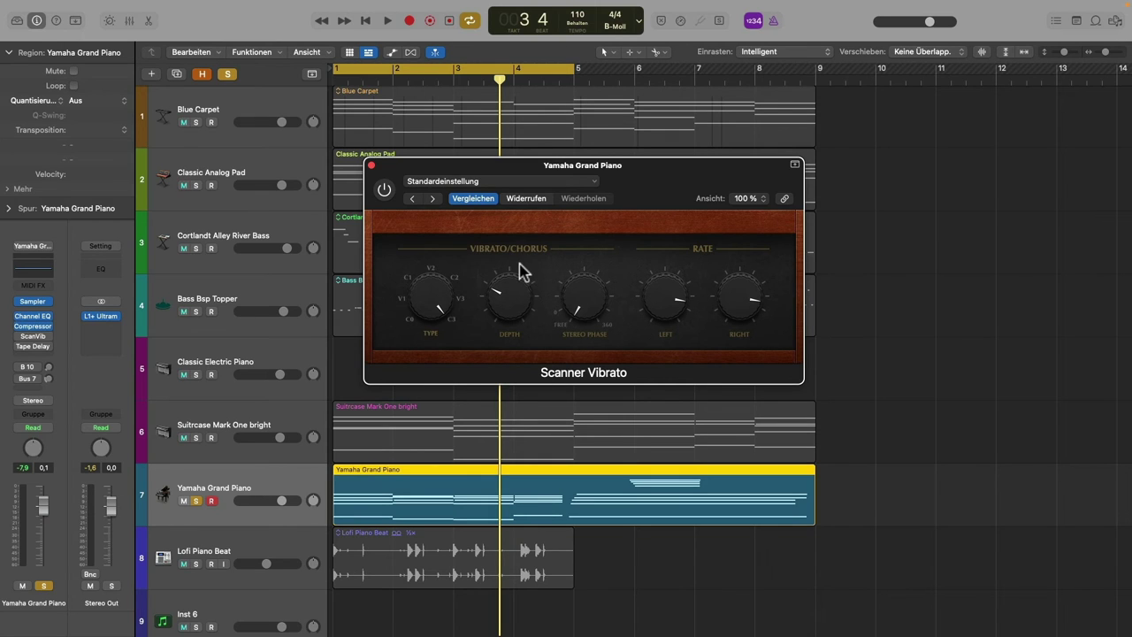
{"action": "key", "text": "space"}
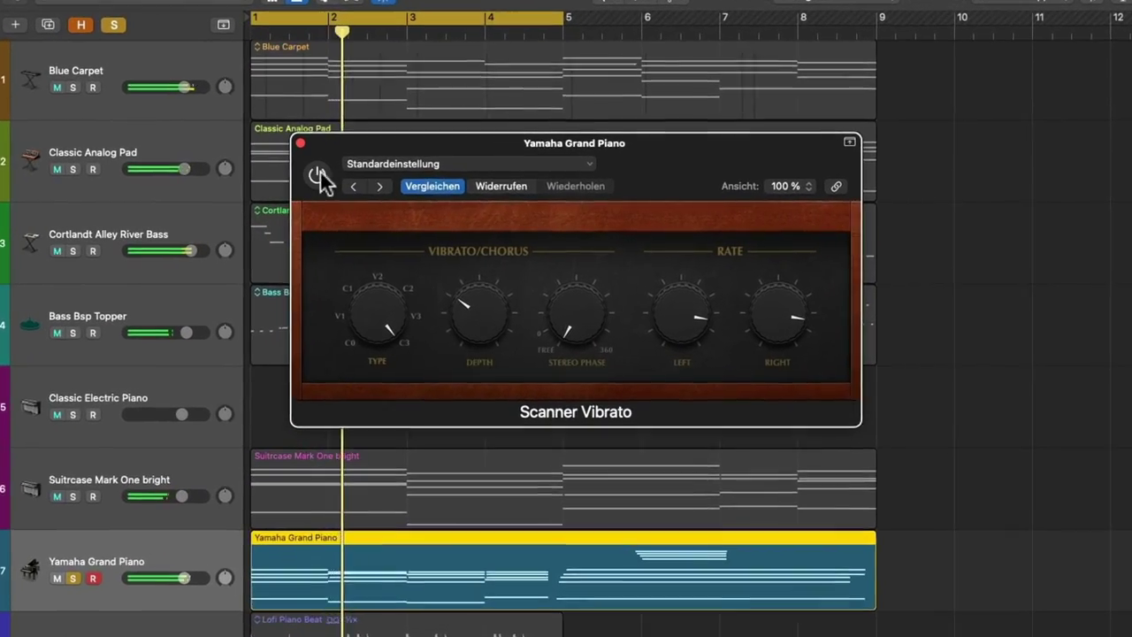
{"action": "left_click", "coordinate": [342, 180]}
{"action": "left_click_drag", "start_coordinate": [495, 318], "coordinate": [417, 326]}
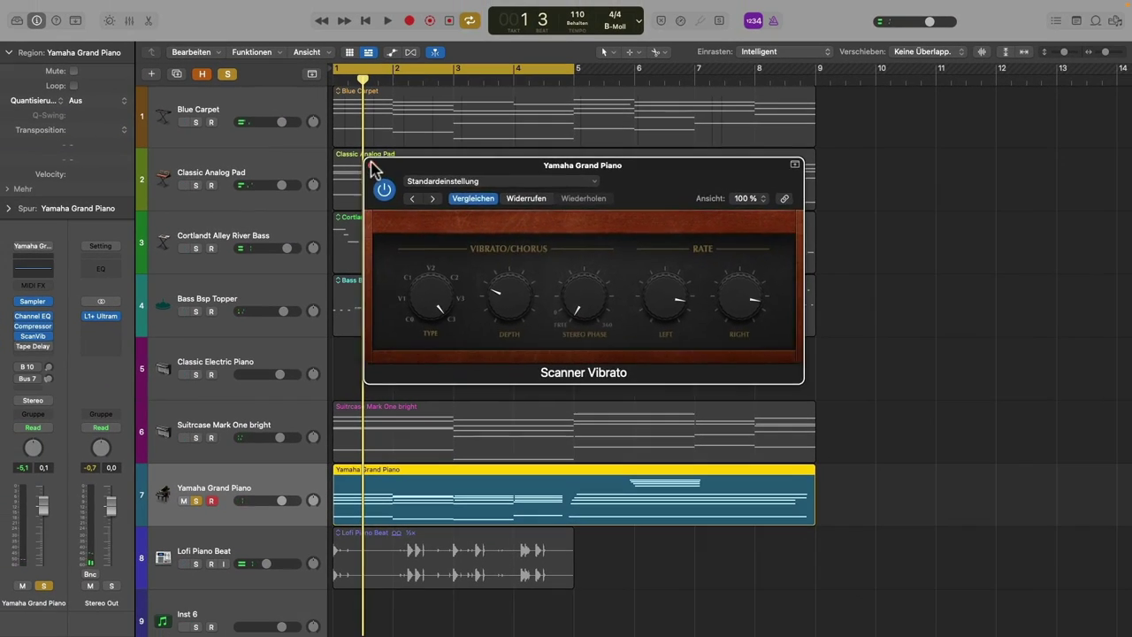
{"action": "left_click", "coordinate": [371, 165]}
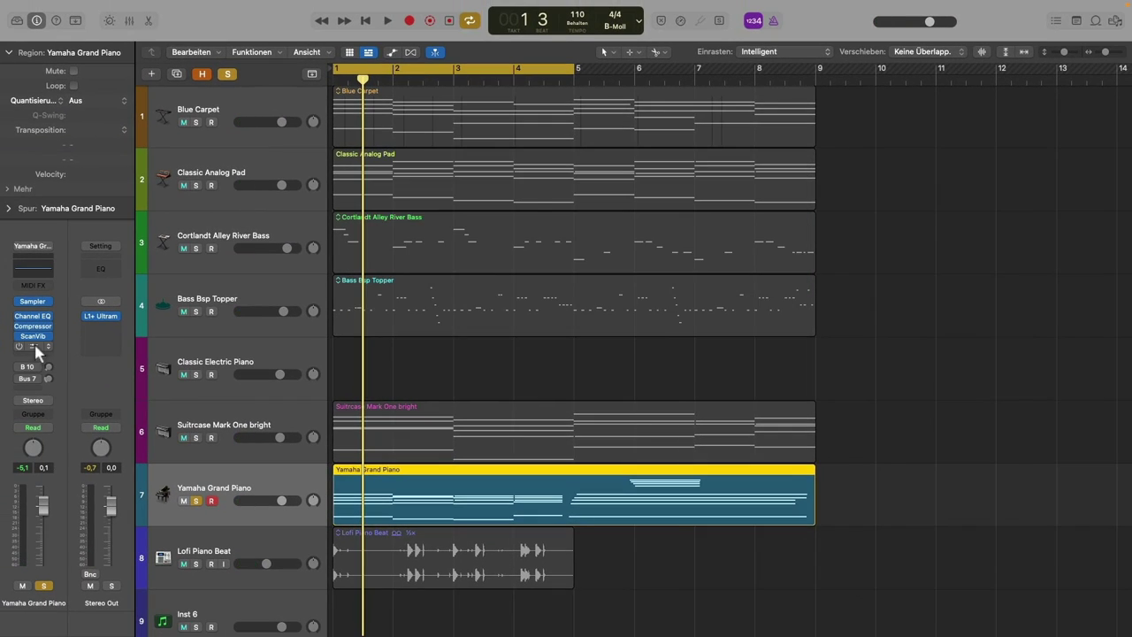
Step: Enable the Tape Delay on the Yamaha Grand Piano and raise its Wet output to 41 %
{"action": "left_click", "coordinate": [34, 346]}
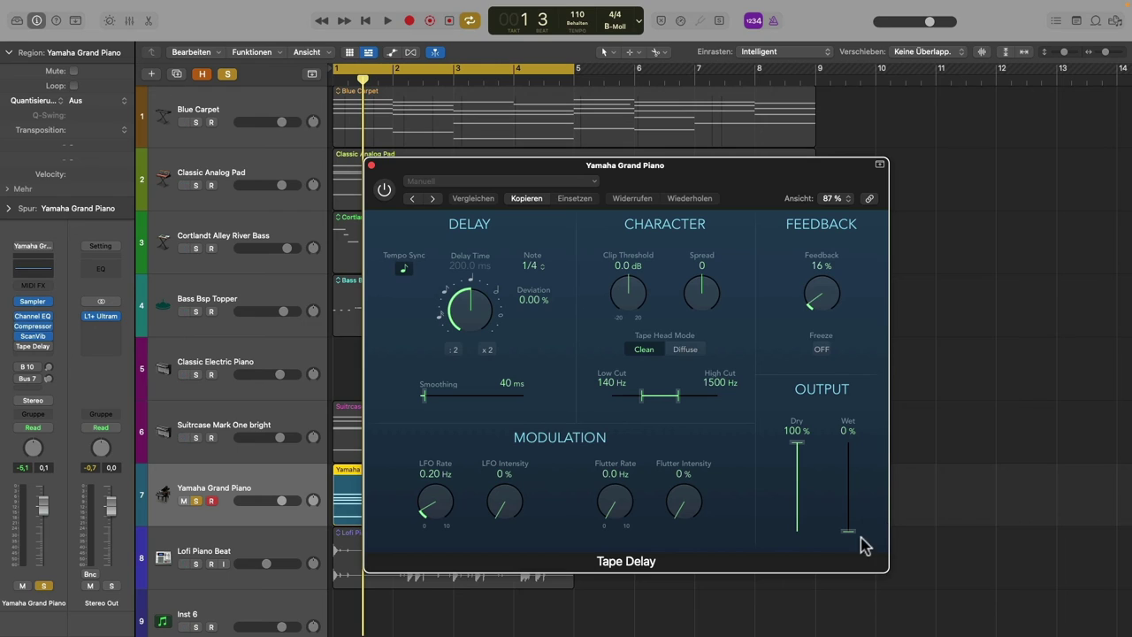
{"action": "mouse_move", "coordinate": [844, 537]}
{"action": "left_mouse_down"}
{"action": "mouse_move", "coordinate": [849, 515]}
{"action": "mouse_move", "coordinate": [846, 546]}
{"action": "left_mouse_up"}
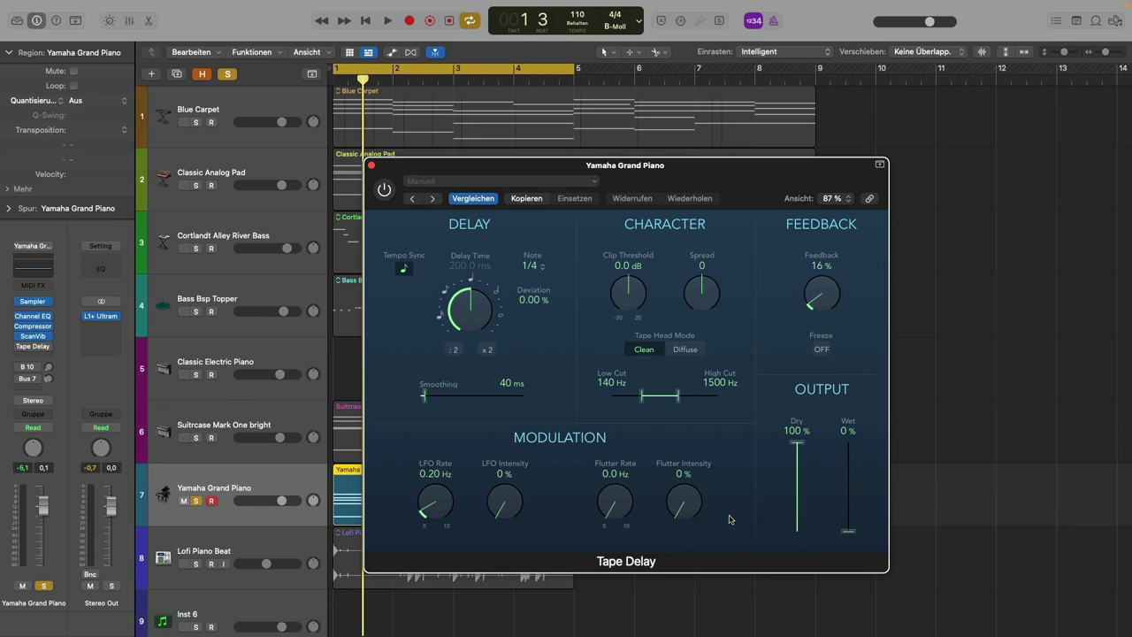
{"action": "left_click_drag", "start_coordinate": [848, 530], "coordinate": [861, 491]}
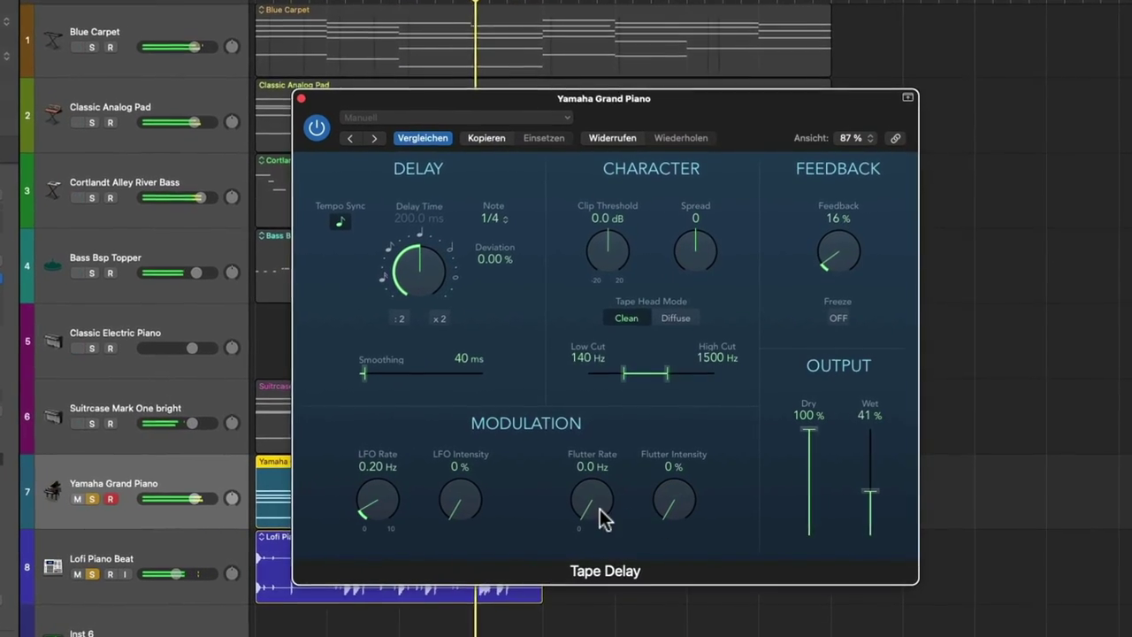
Step: Set the Tape Delay's Flutter Rate to 2.6 Hz, Flutter Intensity to 22 % and Wet output to 31 %
{"action": "left_click_drag", "start_coordinate": [601, 518], "coordinate": [574, 466]}
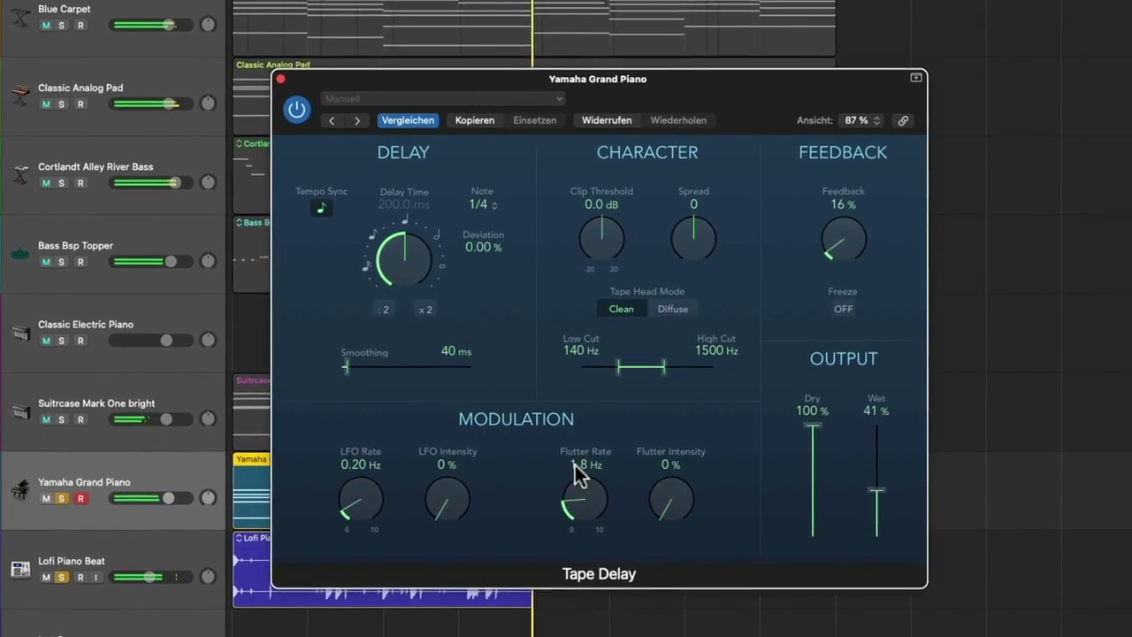
{"action": "left_click_drag", "start_coordinate": [662, 518], "coordinate": [665, 458]}
{"action": "left_click_drag", "start_coordinate": [879, 490], "coordinate": [882, 501]}
{"action": "left_click_drag", "start_coordinate": [562, 498], "coordinate": [563, 492]}
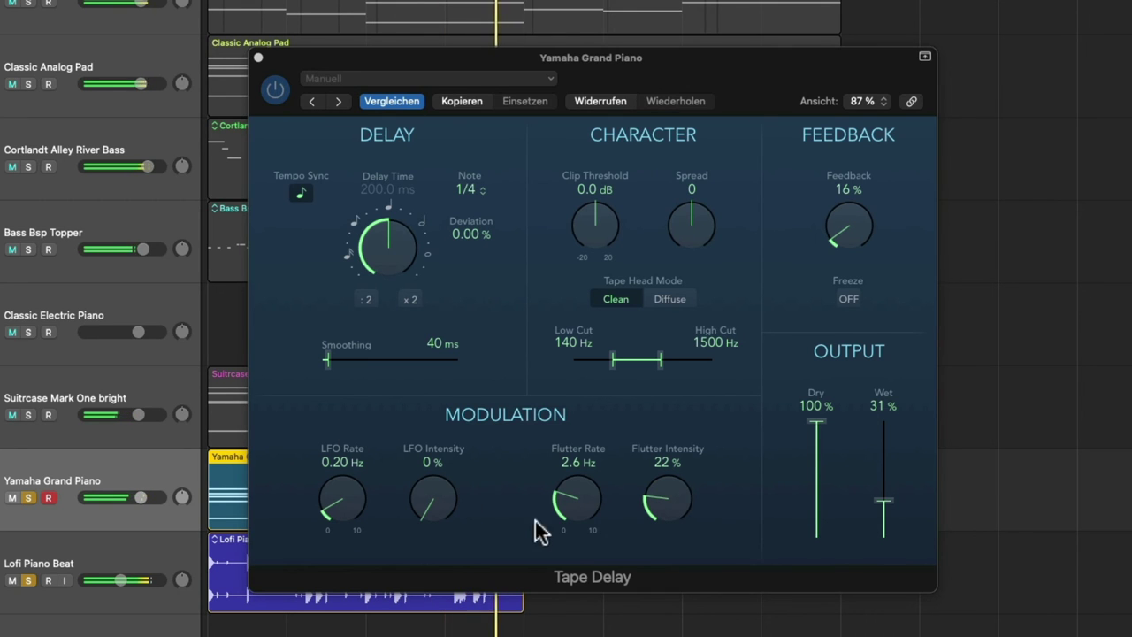
Step: Increase the Tape Delay's Flutter Rate to 4.6 Hz and Flutter Intensity to 46 %, and reduce Wet to 28 %
{"action": "left_click_drag", "start_coordinate": [575, 503], "coordinate": [580, 488]}
{"action": "left_click_drag", "start_coordinate": [663, 504], "coordinate": [657, 473]}
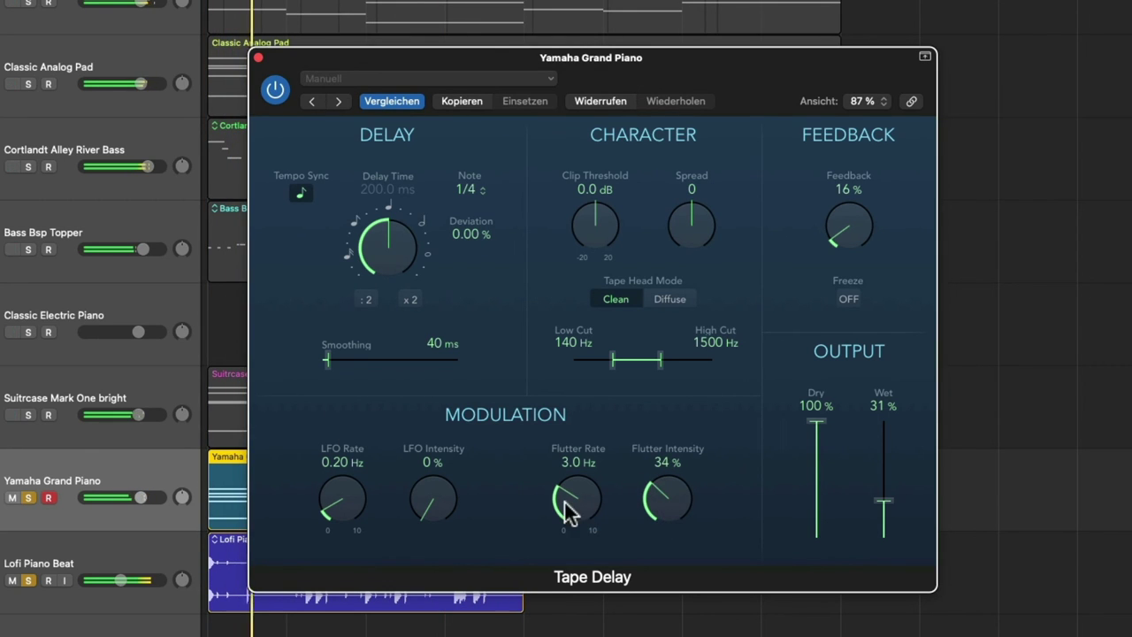
{"action": "left_click_drag", "start_coordinate": [565, 505], "coordinate": [568, 493]}
{"action": "left_click_drag", "start_coordinate": [664, 510], "coordinate": [664, 498]}
{"action": "left_click_drag", "start_coordinate": [561, 506], "coordinate": [538, 441]}
{"action": "key", "text": "super+z"}
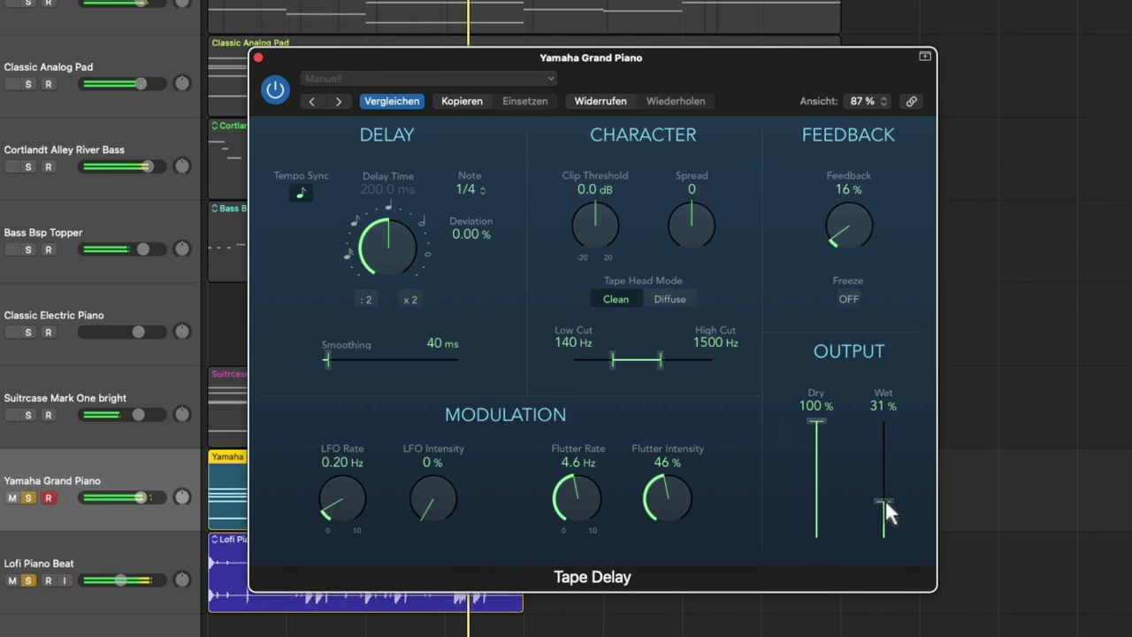
{"action": "left_click_drag", "start_coordinate": [885, 501], "coordinate": [886, 511]}
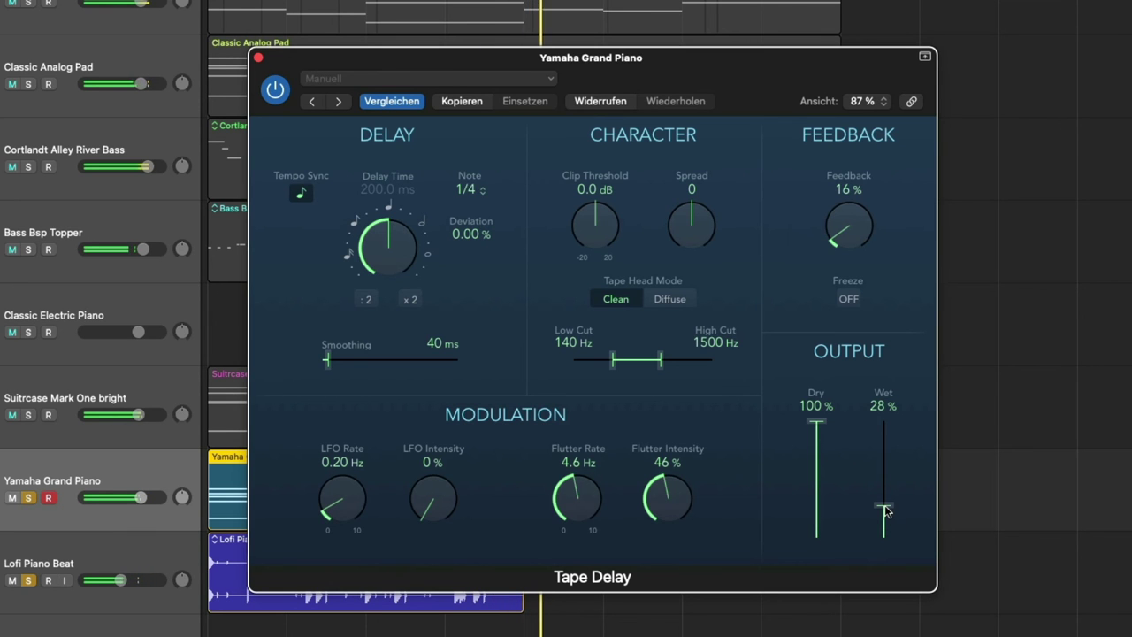